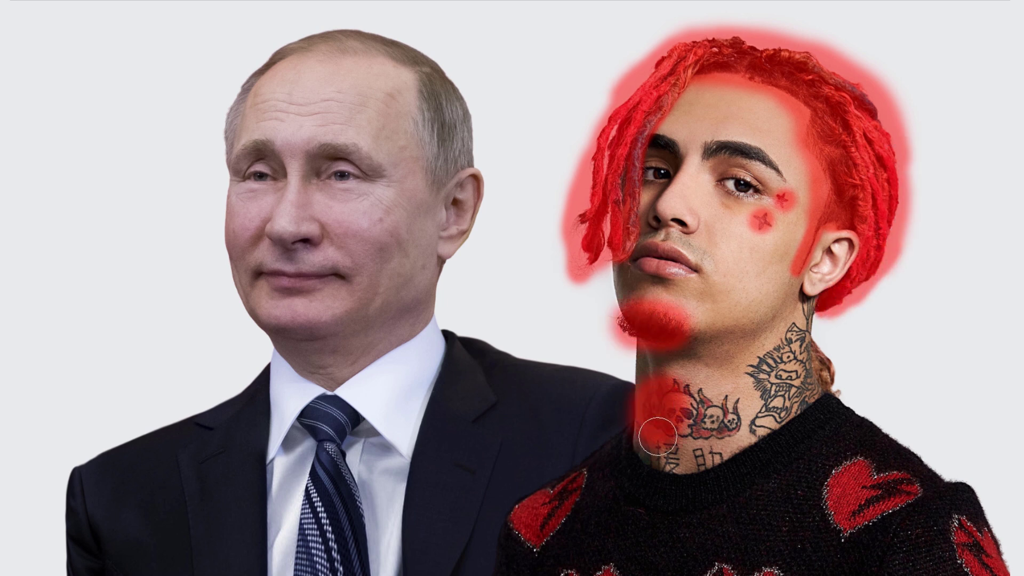
- Extend the Quick Mask over the dragon neck tattoo, load the selection and confirm the tilted pasted head
mouse_move(761, 420)
left_mouse_down()
mouse_move(791, 324)
mouse_move(757, 426)
mouse_move(684, 440)
left_mouse_up()
key("q")
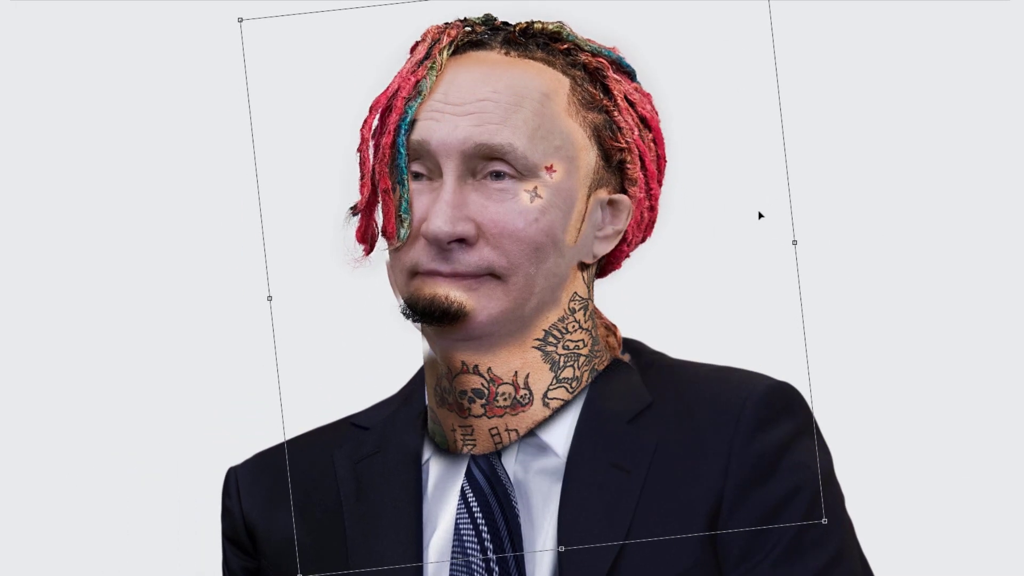
key("Return")
key("ctrl+shift+x")
- Freeze the chin and goatee, then warp the neck and tattoos left toward the jaw
key("f")
left_click_drag(377, 366, 402, 348)
key("bracketright")
key("bracketright")
key("bracketright")
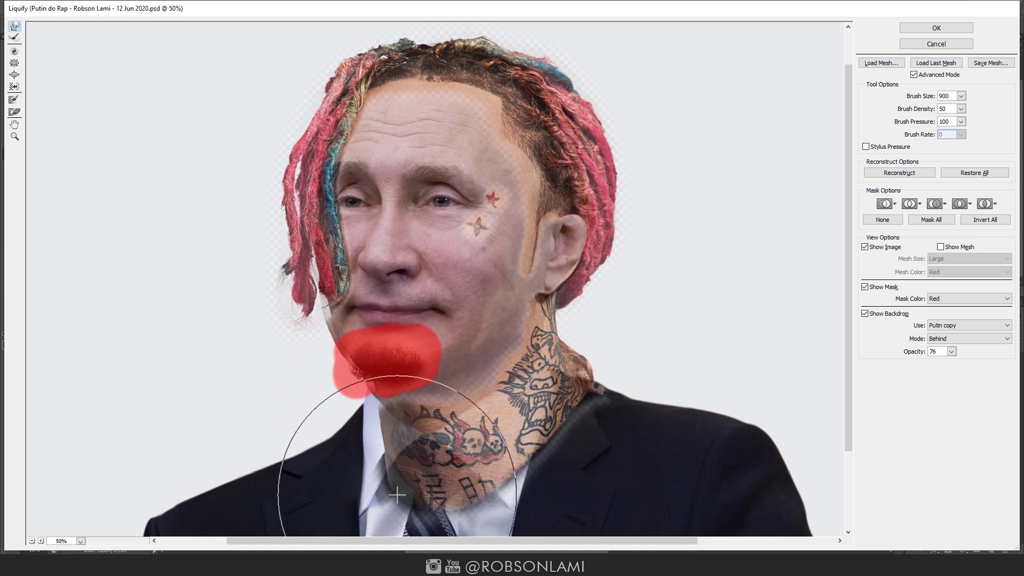
left_click_drag(597, 408, 570, 409)
key("bracketleft")
key("bracketleft")
key("bracketleft")
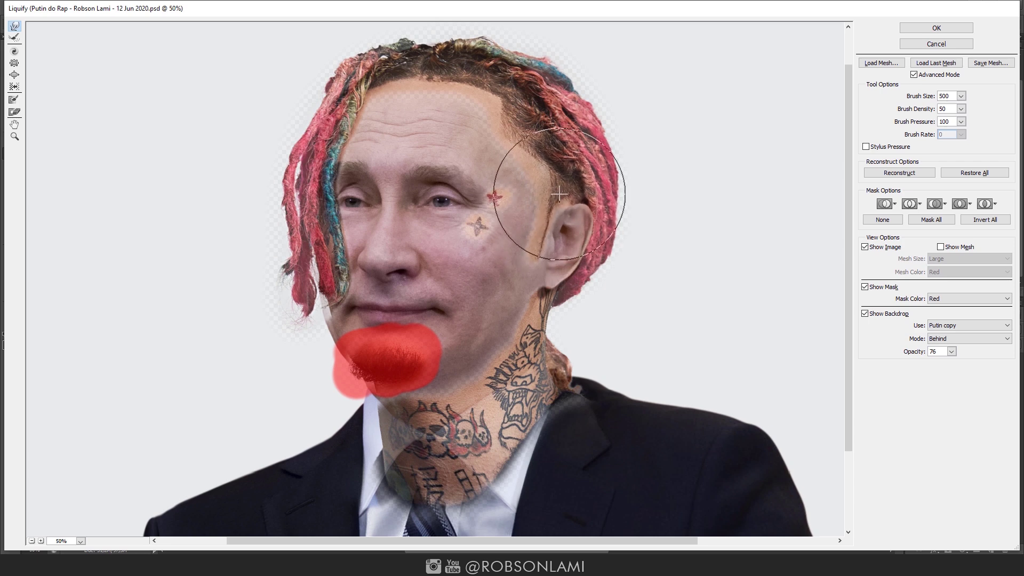
- Unfreeze the chin and warp the dreadlocks at the right temple to fit the hairline
key("bracketright")
key("bracketright")
key("bracketleft")
key("bracketleft")
key("bracketleft")
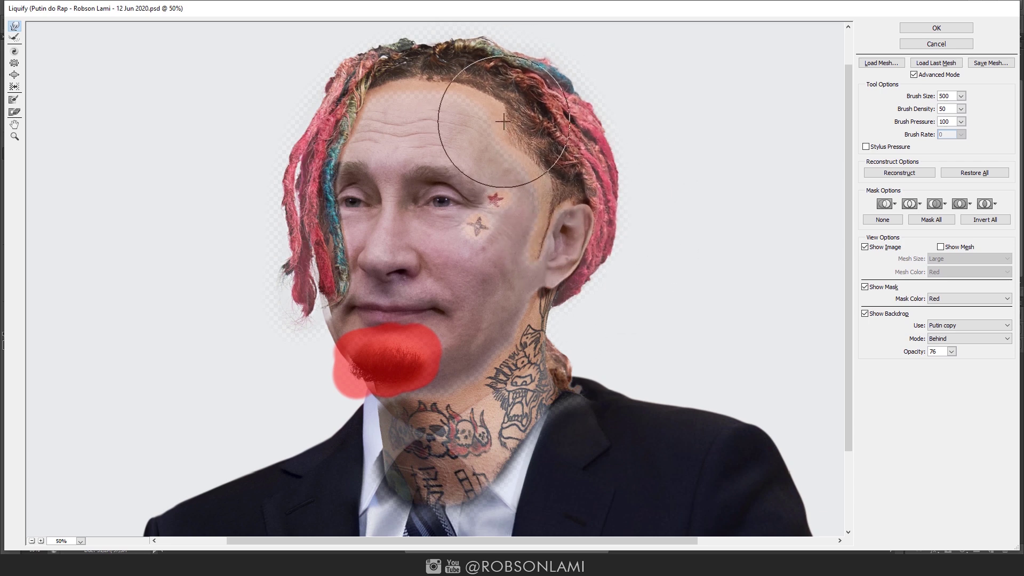
key("bracketright")
key("bracketright")
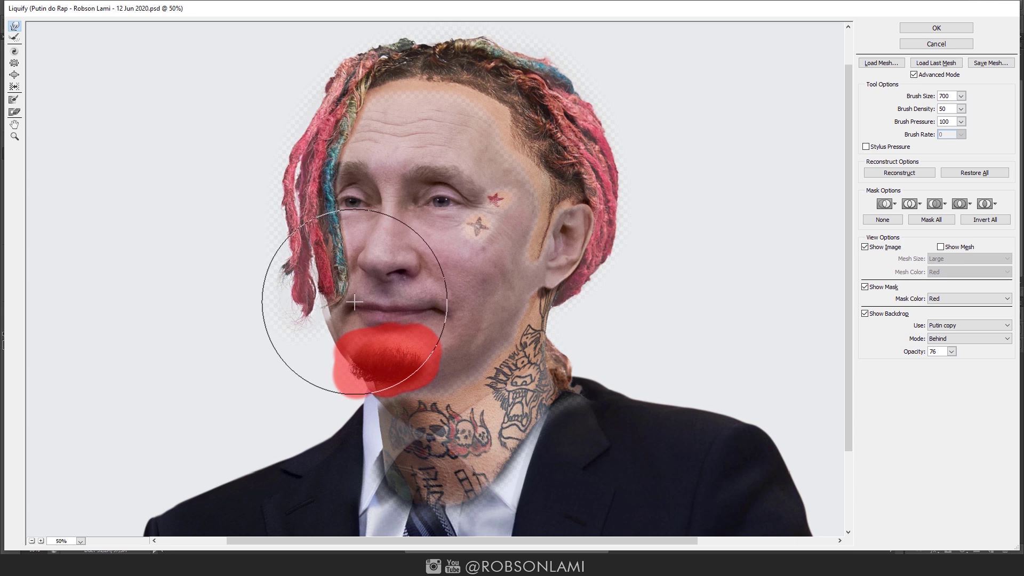
key("ctrl+z")
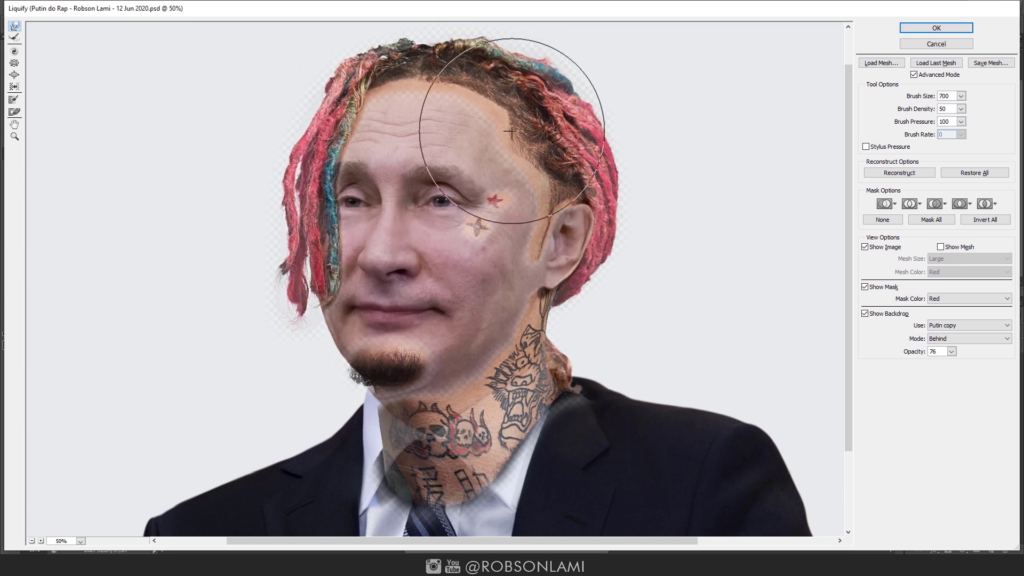
left_click_drag(480, 194, 488, 112)
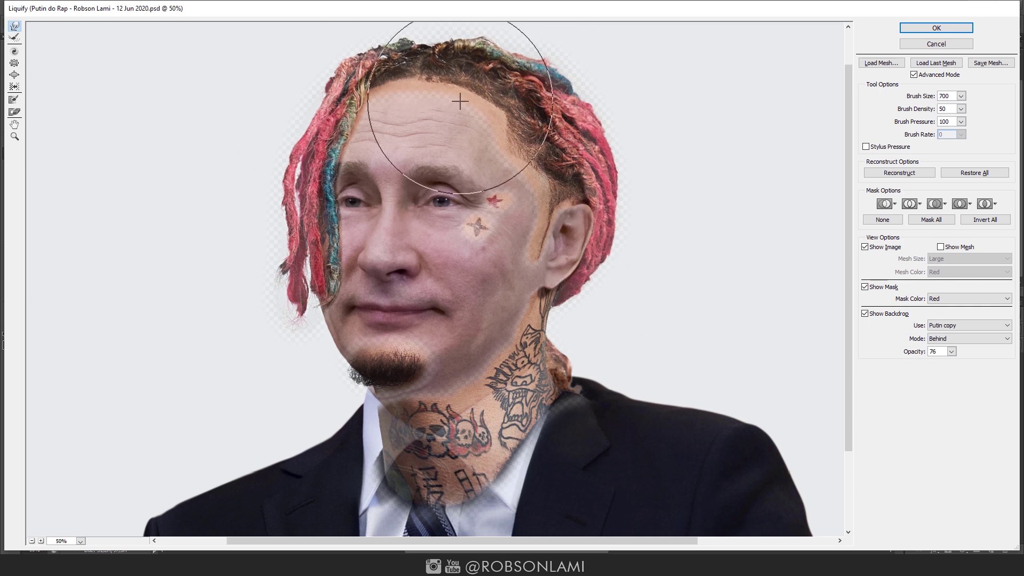
key("bracketleft")
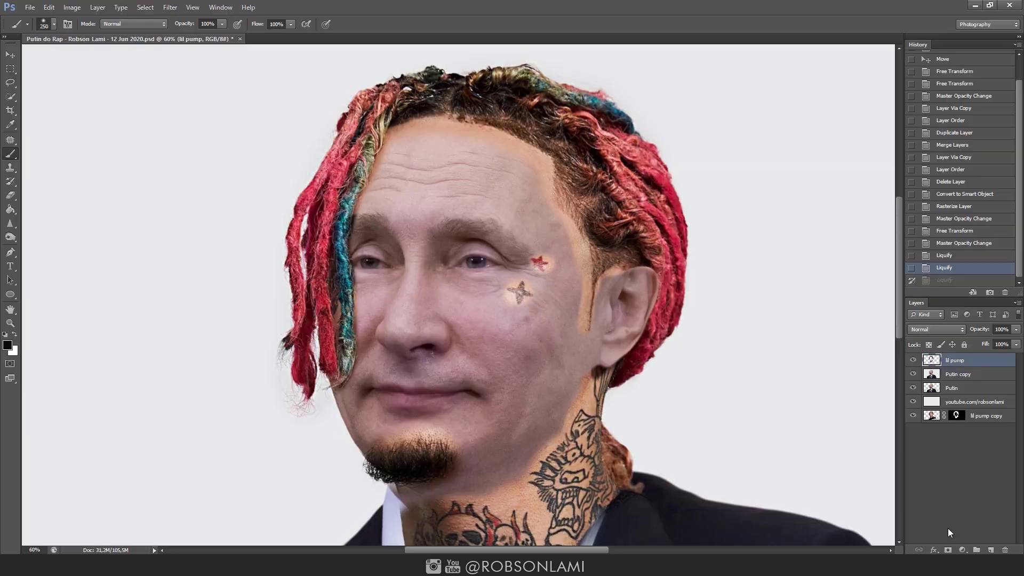
- Mute the pasted head with a clipped Hue/Saturation adjustment and mask the hair over the ear
left_click_drag(798, 430, 799, 430)
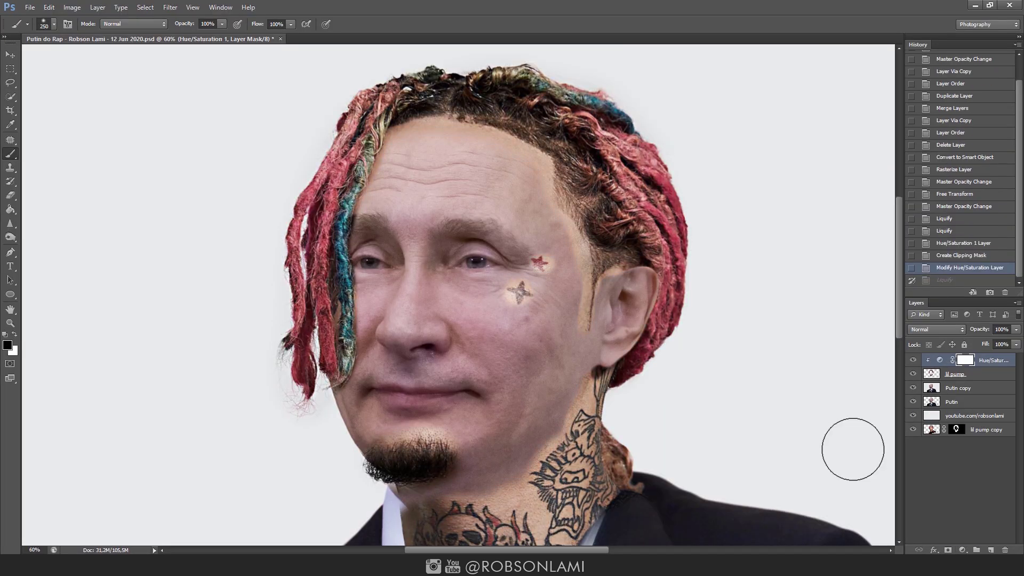
left_click(962, 550)
left_click(973, 427)
key("ctrl+alt+g")
key("ctrl+i")
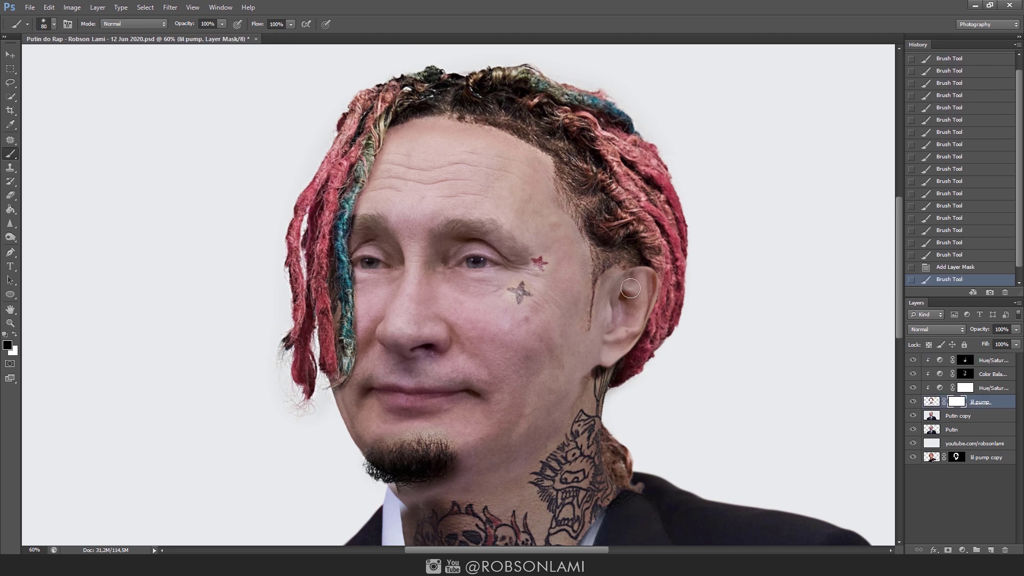
key("bracketleft")
key("bracketleft")
key("bracketleft")
left_click_drag(630, 288, 638, 262)
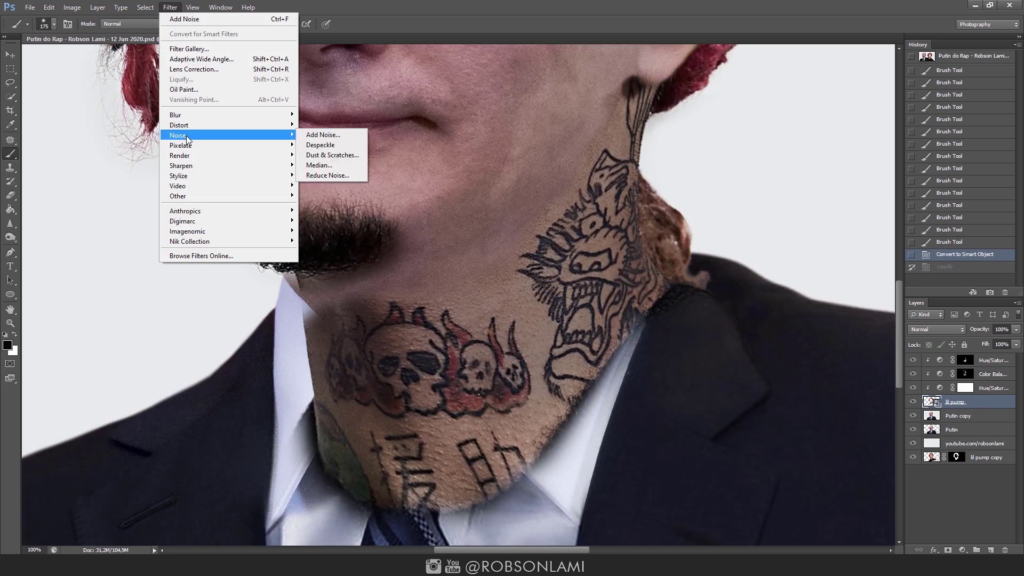
- Paint the noise filter mask around the neck tattoos and add grain to the pasted neck
left_click_drag(462, 337, 496, 446)
key("bracketleft")
key("bracketleft")
left_click_drag(549, 293, 624, 120)
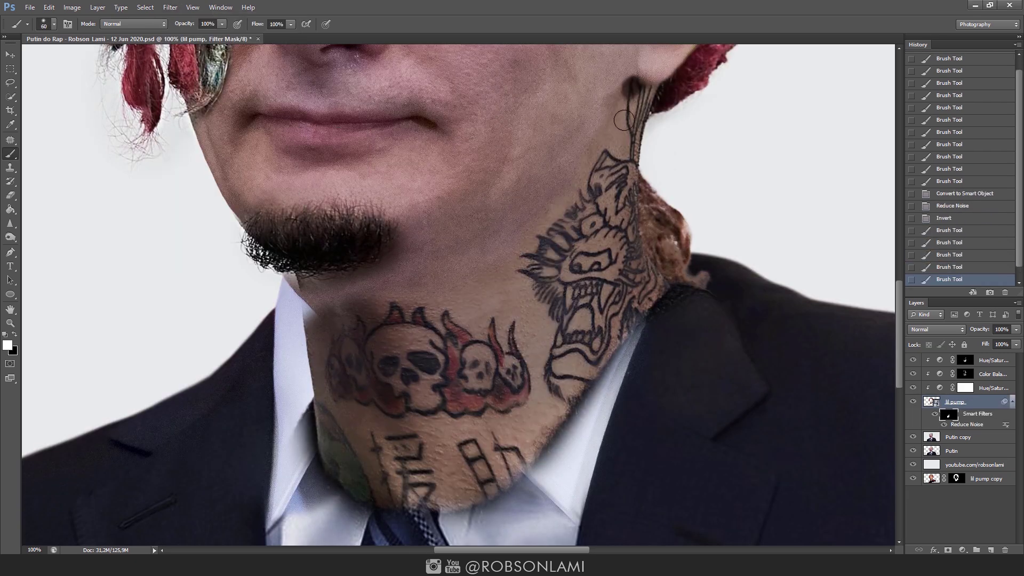
left_click_drag(655, 286, 672, 267)
key("bracketright")
key("bracketright")
key("bracketright")
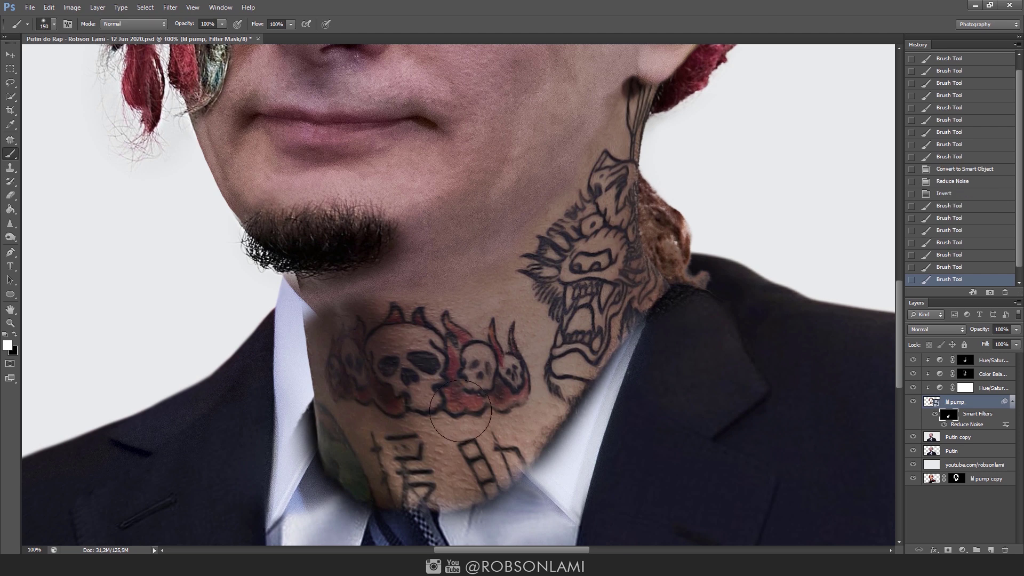
left_click(170, 7)
- Add a clipped, inverted Color Balance adjustment and paint the midtone correction onto the neck skin
left_click(962, 549)
left_click(975, 431)
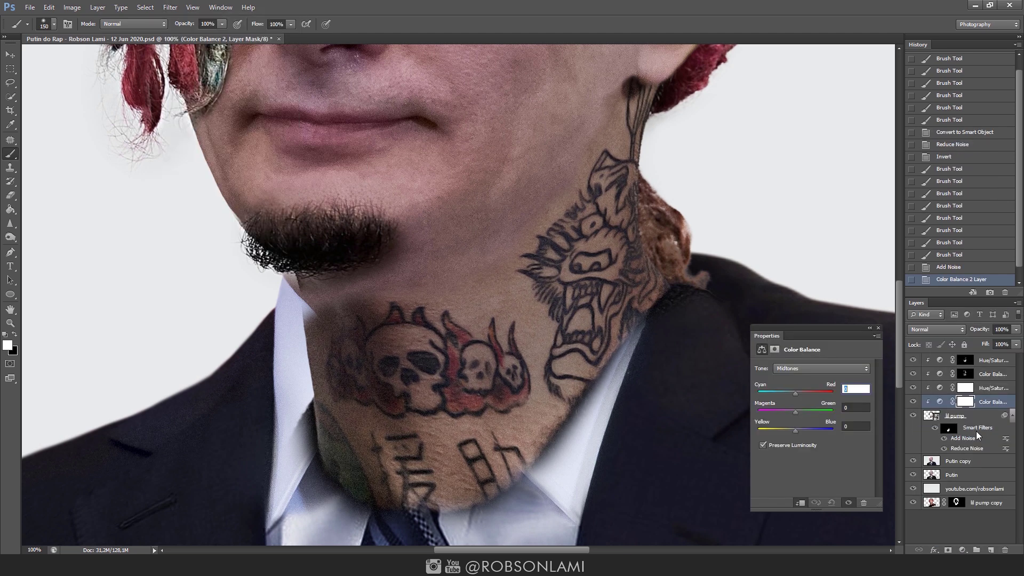
key("ctrl+i")
left_click_drag(795, 411, 789, 413)
left_click_drag(480, 330, 528, 267)
mouse_move(598, 202)
left_mouse_down()
mouse_move(582, 173)
mouse_move(615, 114)
mouse_move(629, 256)
mouse_move(579, 270)
left_mouse_up()
key("x")
key("bracketleft")
- Mask the pasted head to reveal the white collar and tie and hide stray hair strands
key("alt+bracketleft")
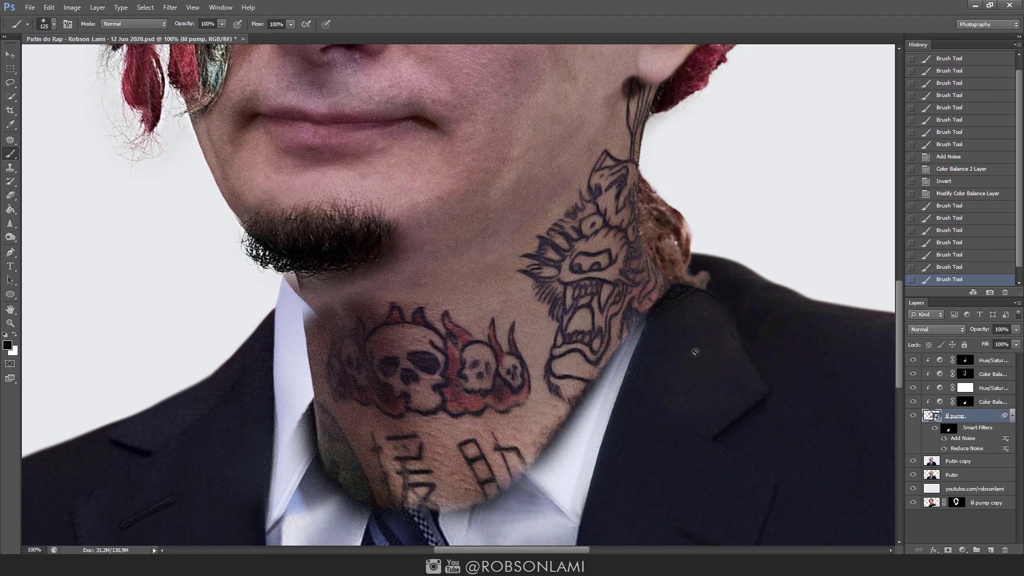
left_click(948, 550)
key("bracketleft")
key("bracketleft")
left_click_drag(298, 507, 587, 394)
mouse_move(288, 373)
left_mouse_down()
mouse_move(338, 359)
mouse_move(586, 399)
mouse_move(589, 274)
mouse_move(617, 235)
mouse_move(601, 283)
left_mouse_up()
key("bracketleft")
key("bracketleft")
key("bracketleft")
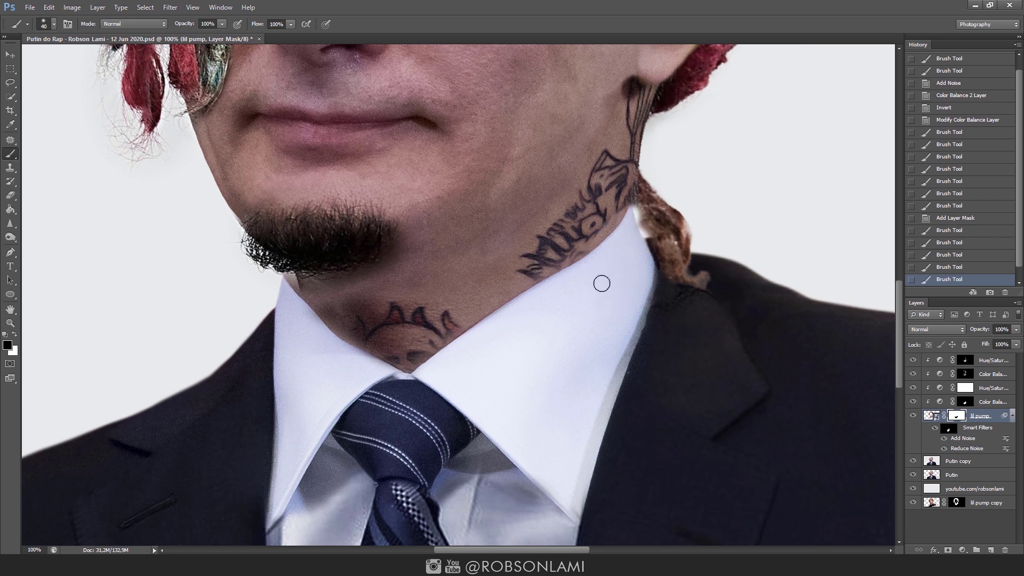
key("bracketright")
key("bracketright")
key("bracketright")
mouse_move(274, 283)
left_mouse_down()
mouse_move(309, 304)
mouse_move(395, 256)
left_mouse_up()
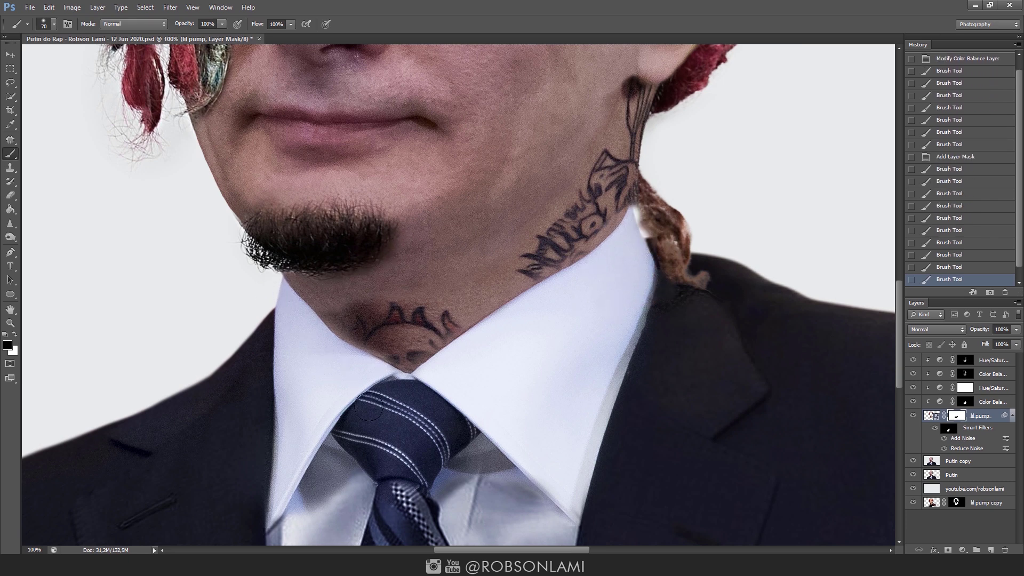
left_click_drag(693, 293, 666, 251)
left_click_drag(682, 234, 645, 274)
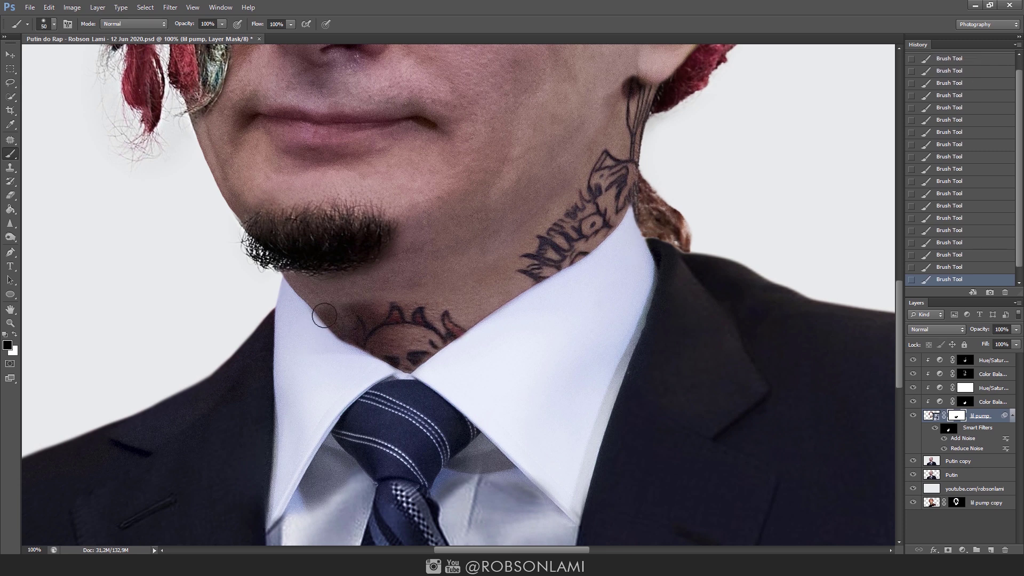
key("bracketright")
key("bracketright")
key("bracketright")
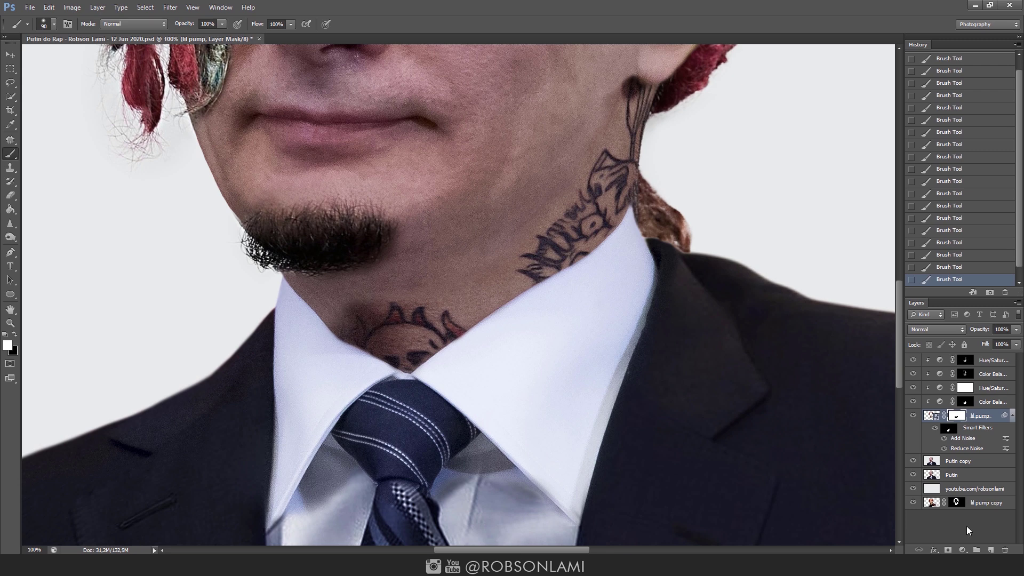
- Add an inverted Curves adjustment and softly paint its shading onto the neck at 29% opacity
left_click(961, 549)
key("ctrl+i")
left_click(878, 338)
key("2")
key("9")
mouse_move(341, 320)
left_mouse_down()
mouse_move(344, 347)
mouse_move(368, 320)
left_mouse_up()
- Gently fade the lower neck tattoo on the head layer's mask with a 13% black brush
left_click(953, 429)
key("x")
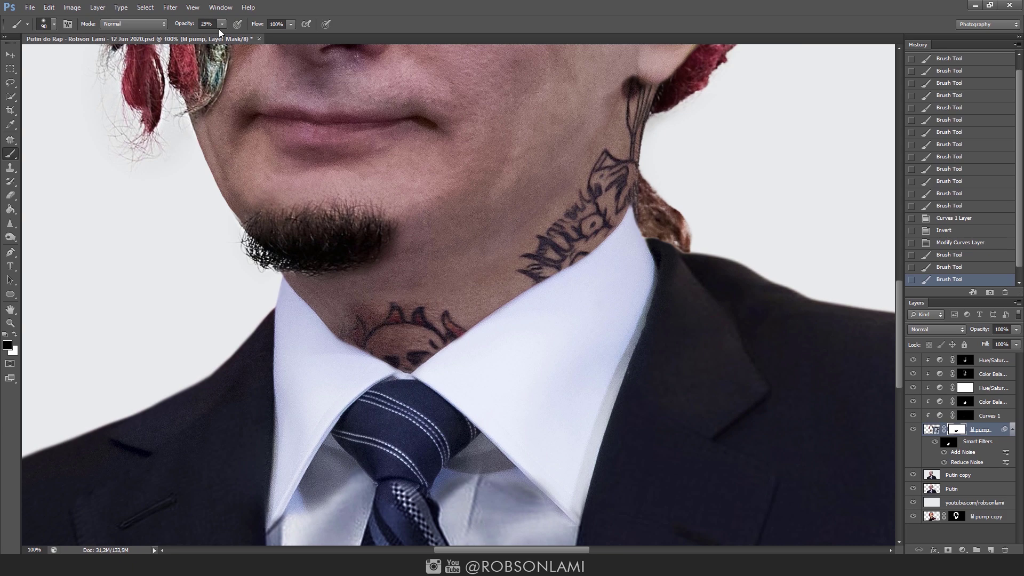
key("1")
key("3")
left_click(344, 344)
left_click_drag(565, 213, 585, 174)
left_click(358, 334)
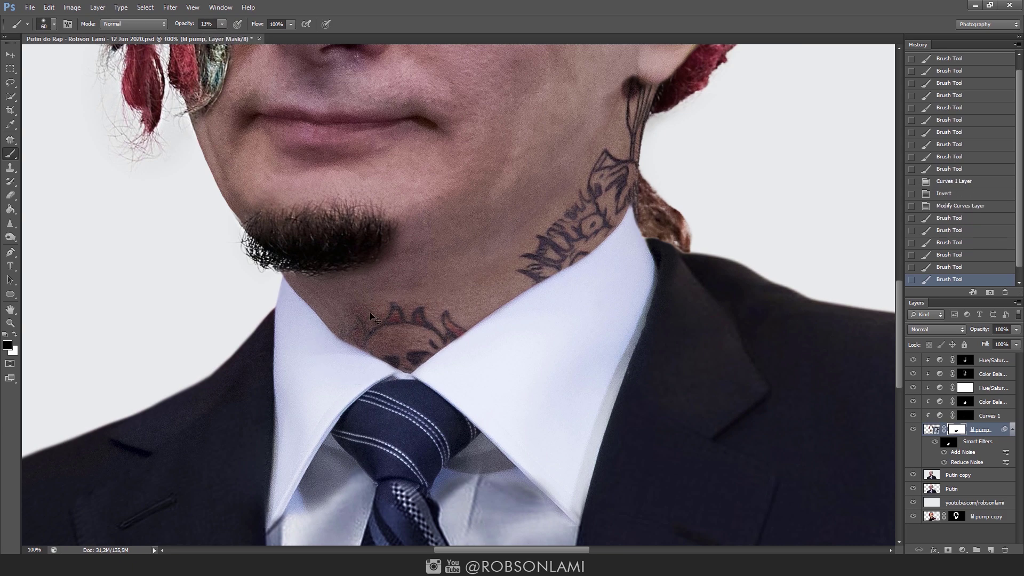
left_click_drag(372, 313, 340, 324)
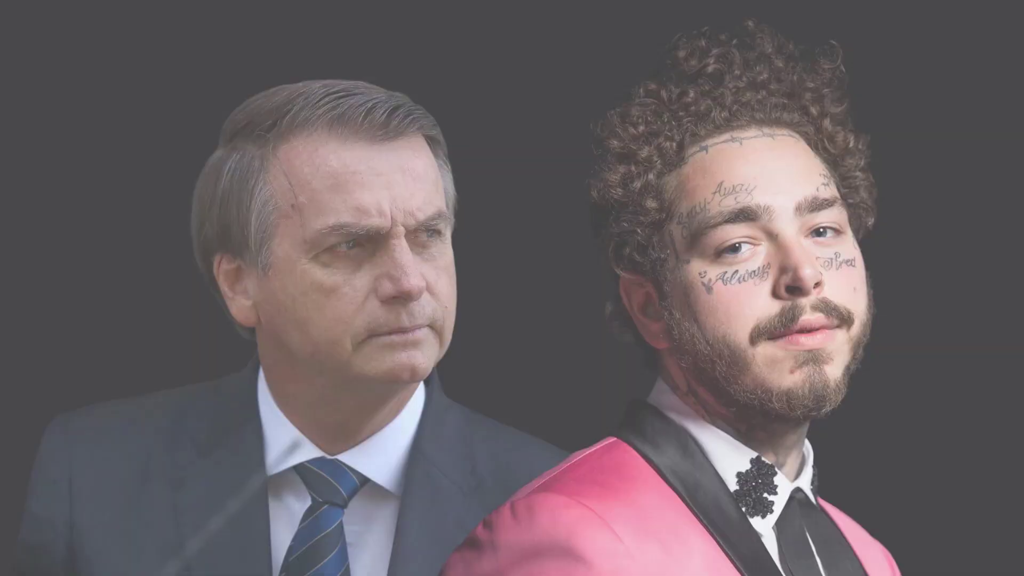
- Quick Mask the curly-haired man's tattooed cheeks, forehead, face, neck, moustache and ear
mouse_move(696, 280)
left_mouse_down()
mouse_move(763, 259)
mouse_move(849, 268)
left_mouse_up()
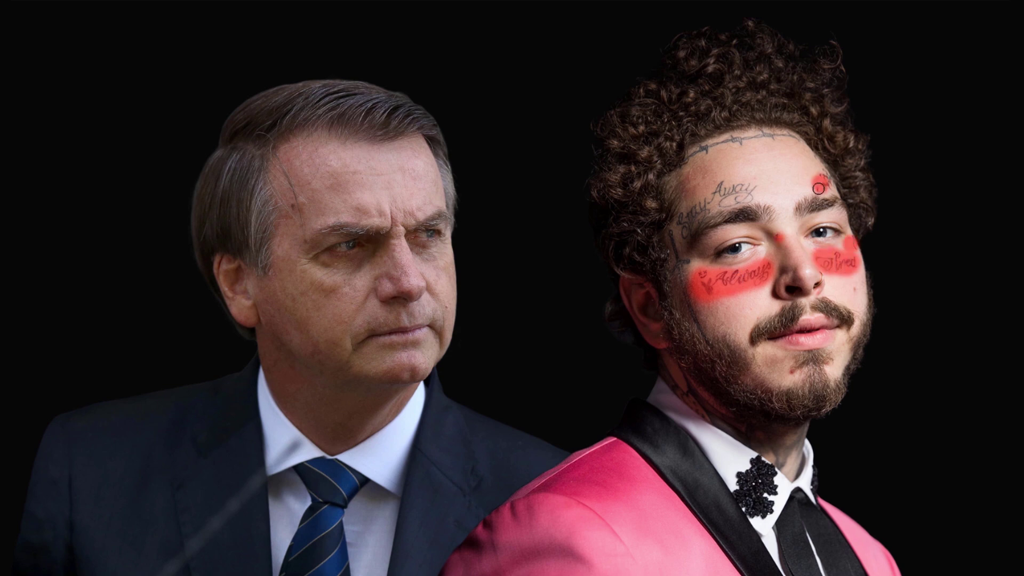
left_click_drag(818, 188, 824, 172)
left_click_drag(803, 132, 707, 142)
mouse_move(697, 213)
left_mouse_down()
mouse_move(741, 186)
mouse_move(678, 263)
mouse_move(676, 354)
mouse_move(781, 456)
mouse_move(714, 331)
mouse_move(805, 392)
left_mouse_up()
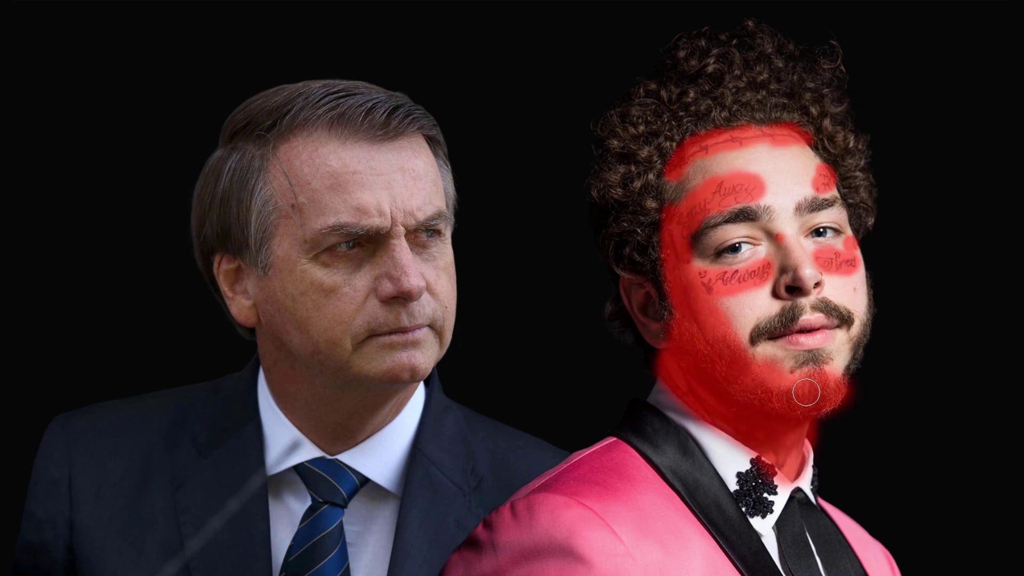
mouse_move(774, 320)
left_mouse_down()
mouse_move(853, 314)
mouse_move(869, 288)
left_mouse_up()
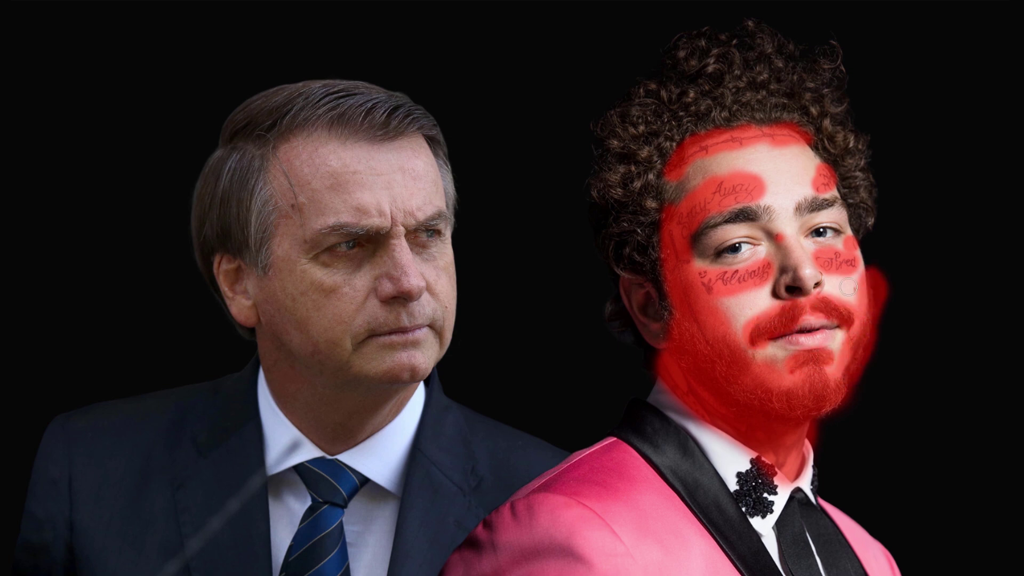
mouse_move(618, 352)
left_mouse_down()
mouse_move(644, 241)
mouse_move(624, 206)
mouse_move(788, 64)
mouse_move(875, 231)
left_mouse_up()
- Copy the masked face to its own layer, tilt it onto the grey-haired man's head, and nudge the cheek upward in Liquify
key("q")
key("ctrl+j")
key("ctrl+t")
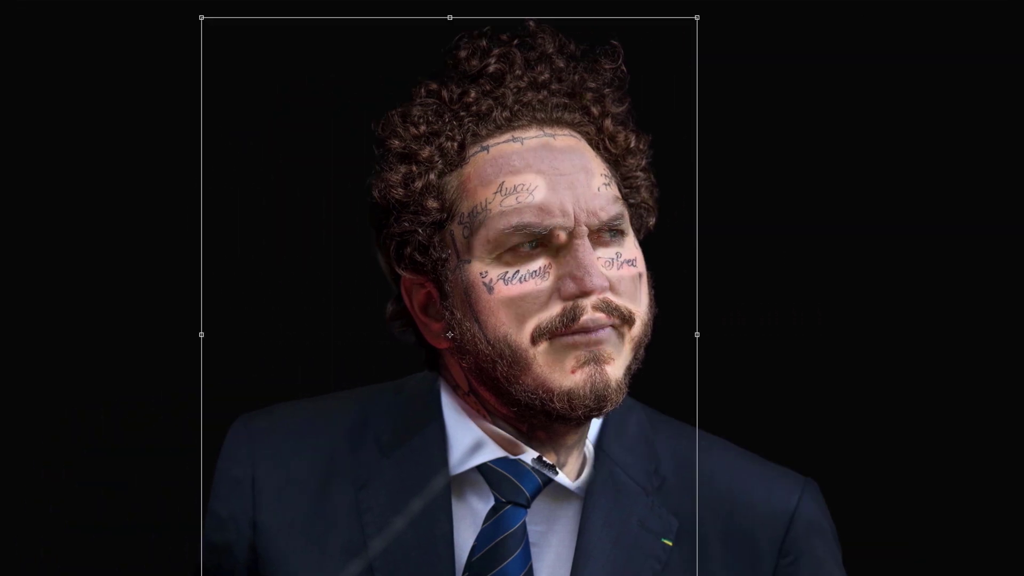
left_click_drag(768, 224, 761, 245)
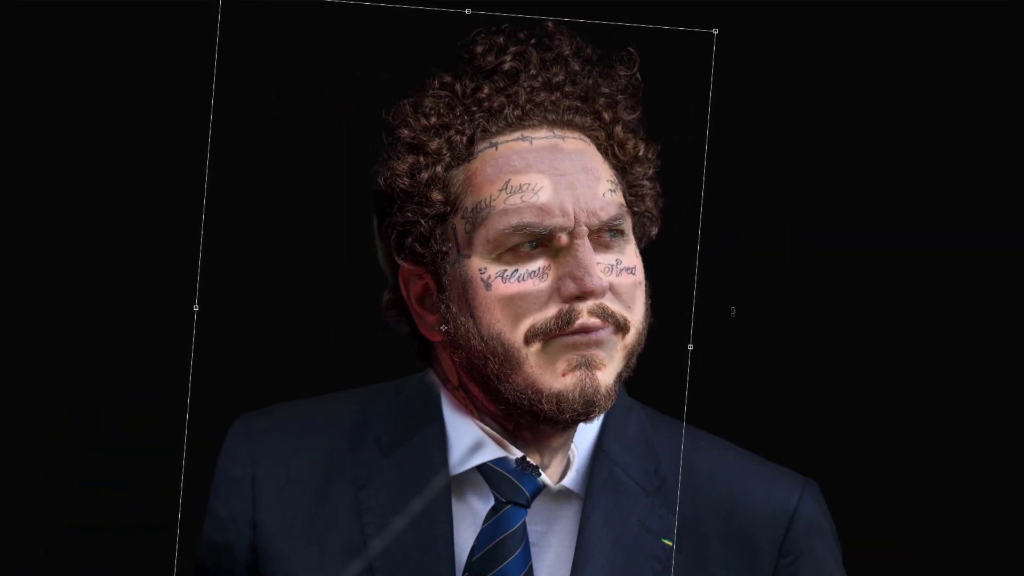
key("Return")
key("ctrl+shift+x")
left_click_drag(560, 283, 548, 283)
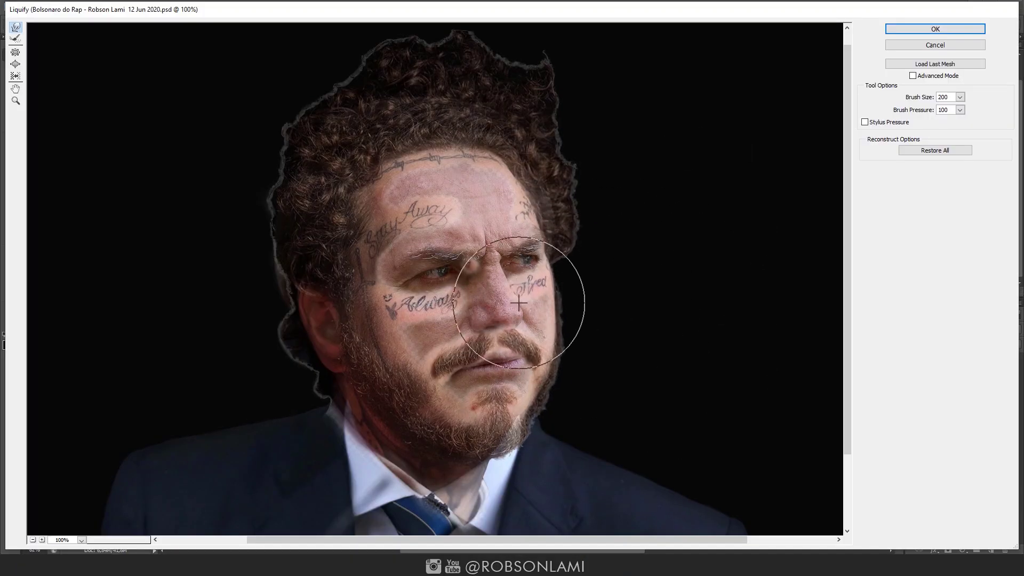
- Vary the Forward Warp brush size while pushing the beard, cheeks and curly hairline into shape
key("bracketleft")
key("bracketleft")
key("bracketleft")
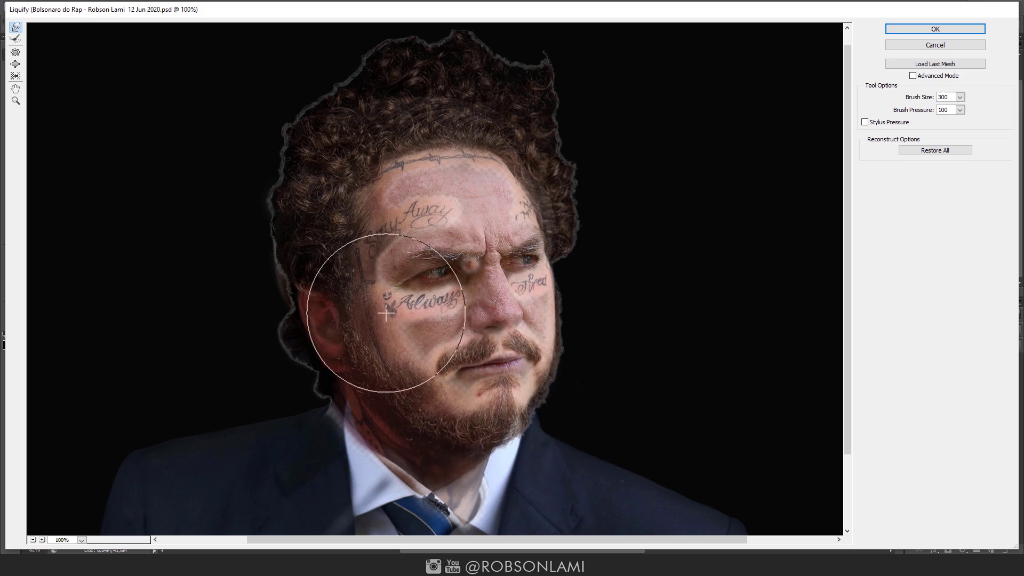
key("bracketleft")
key("bracketleft")
key("bracketleft")
key("bracketright")
key("bracketright")
key("bracketright")
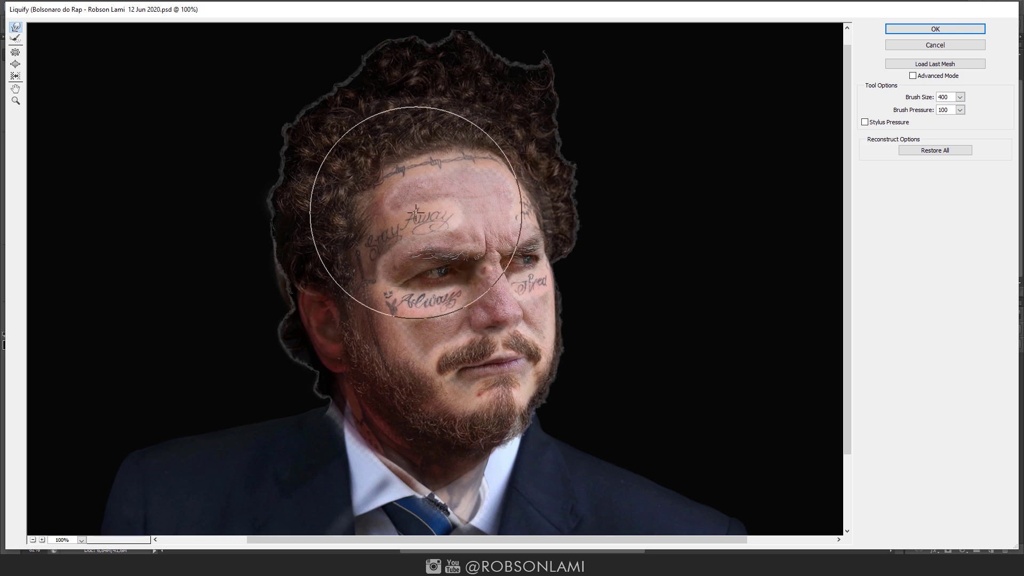
key("bracketleft")
key("bracketleft")
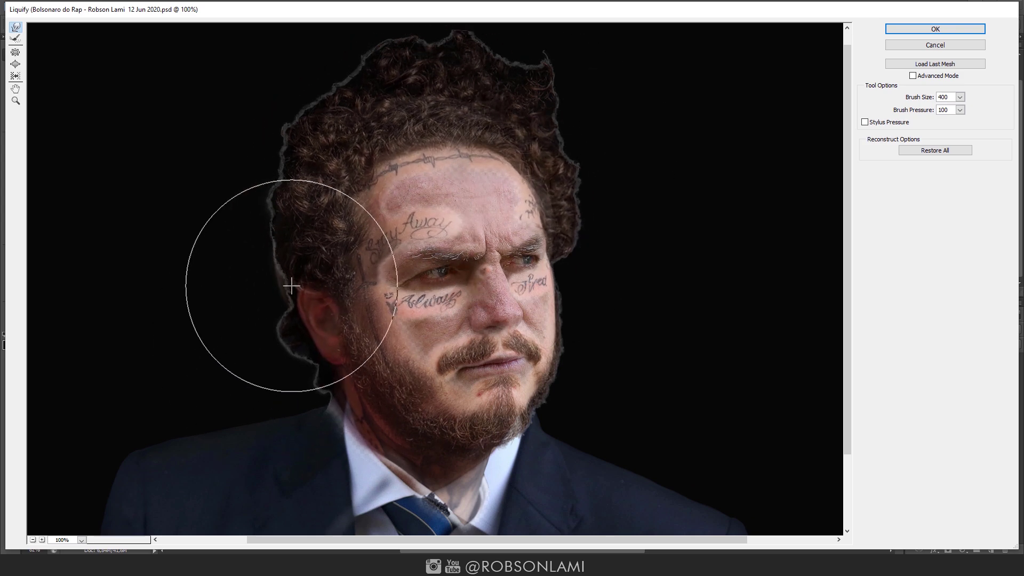
key("bracketright")
key("bracketright")
key("bracketleft")
key("bracketleft")
key("bracketleft")
key("bracketleft")
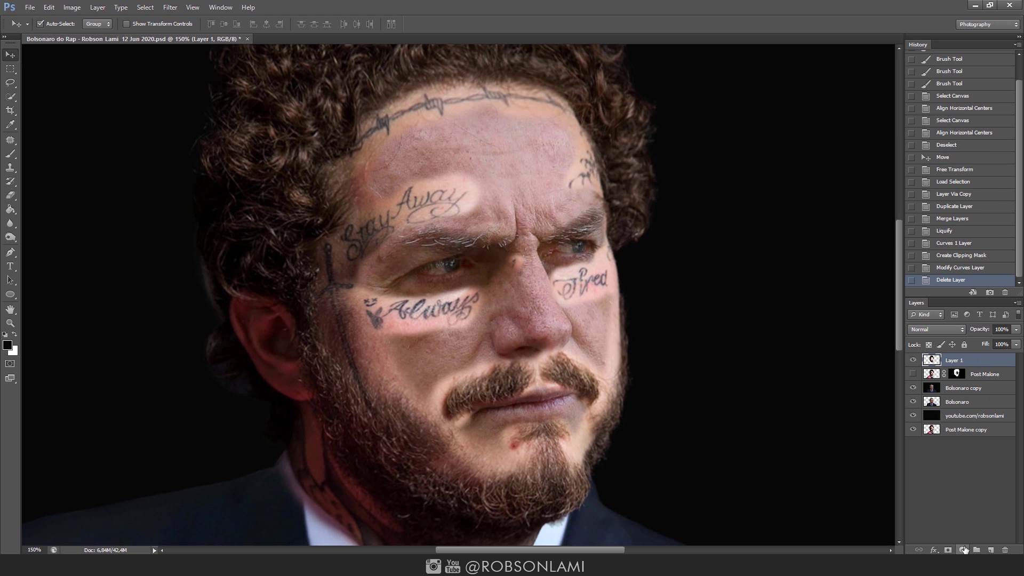
- Add a clipped, inverted Curves adjustment and paint it onto the cheek under the Always tattoo
left_click(964, 550)
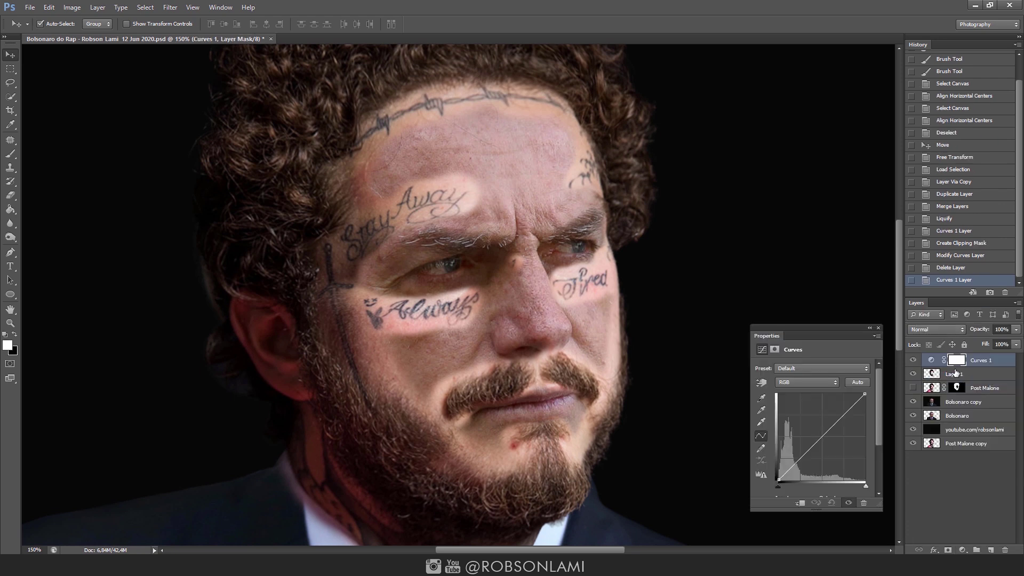
key("ctrl+alt+g")
key("ctrl+i")
key("b")
key("bracketright")
key("bracketright")
key("bracketright")
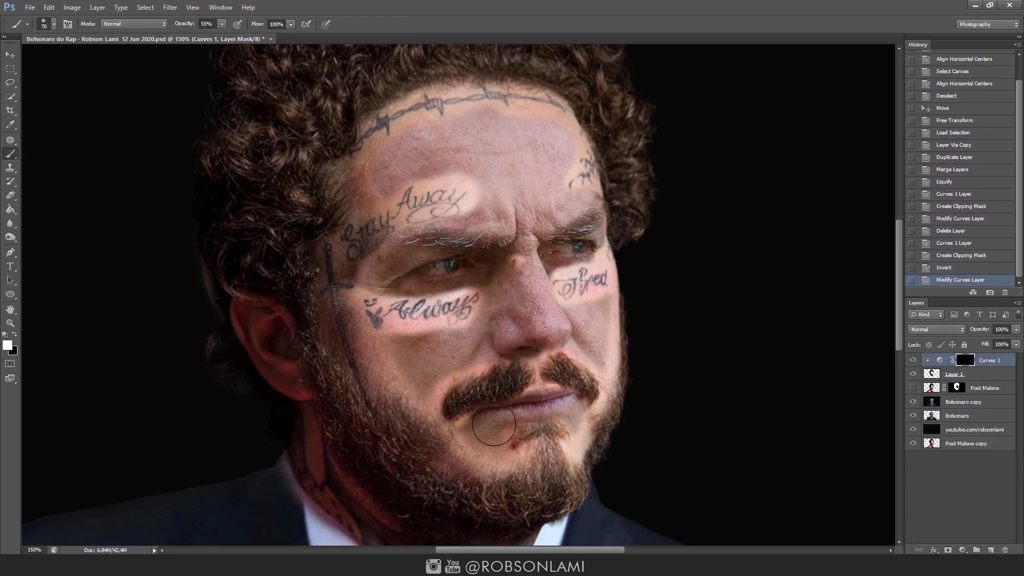
mouse_move(421, 321)
left_mouse_down()
mouse_move(402, 326)
mouse_move(507, 110)
mouse_move(589, 279)
mouse_move(587, 374)
mouse_move(485, 443)
mouse_move(405, 346)
left_mouse_up()
key("bracketright")
key("bracketright")
key("bracketright")
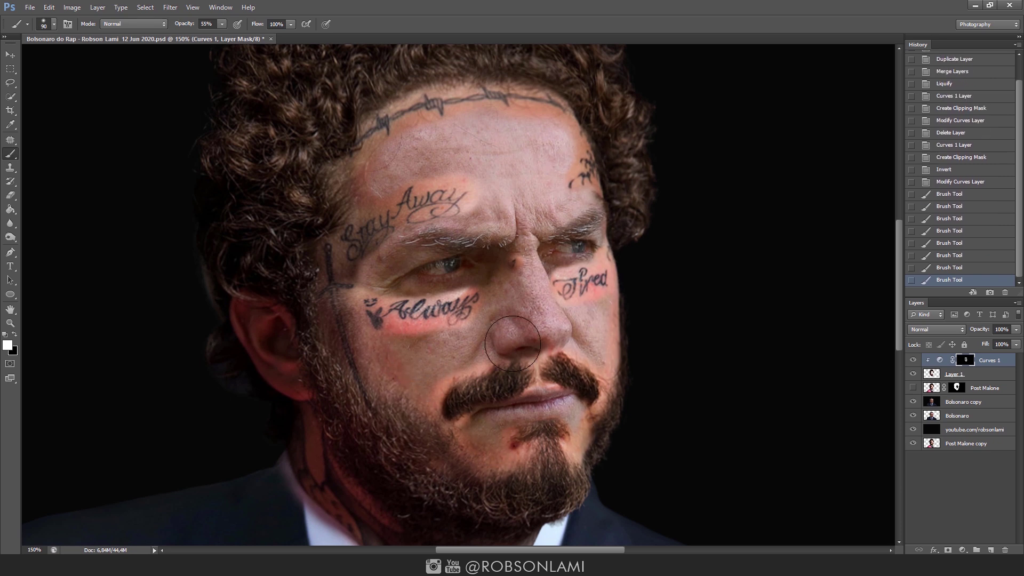
- Add a clipped, inverted Hue/Saturation adjustment with saturation -38
left_click(964, 549)
left_click(941, 354)
key("ctrl+alt+g")
key("ctrl+i")
left_click_drag(811, 428, 791, 428)
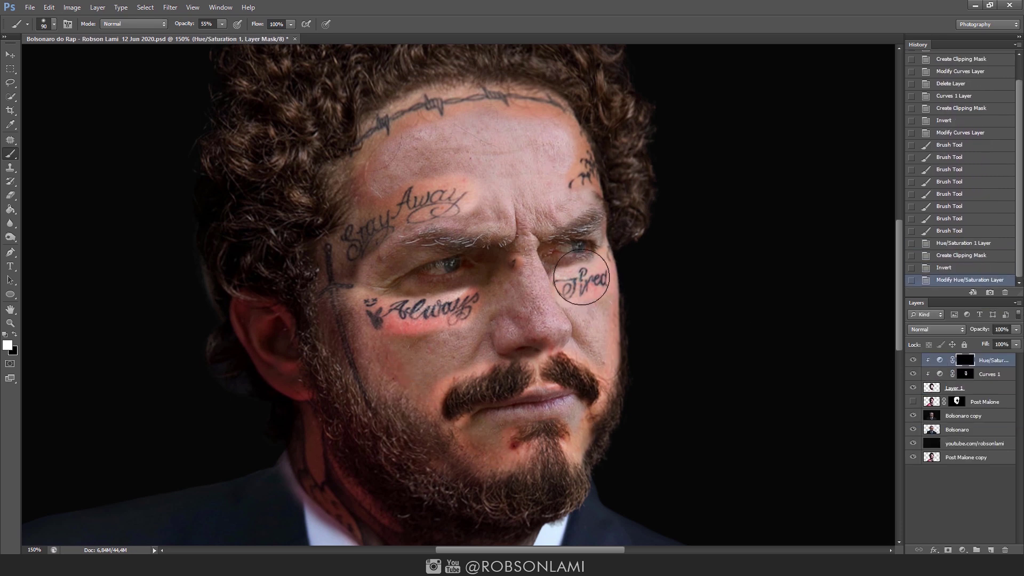
- Paint the desaturation over the red skin near Tired, the forehead, cheek and chin
left_click_drag(586, 250, 592, 299)
left_click_drag(591, 299, 598, 315)
mouse_move(565, 138)
left_mouse_down()
mouse_move(489, 121)
mouse_move(453, 192)
mouse_move(480, 308)
left_mouse_up()
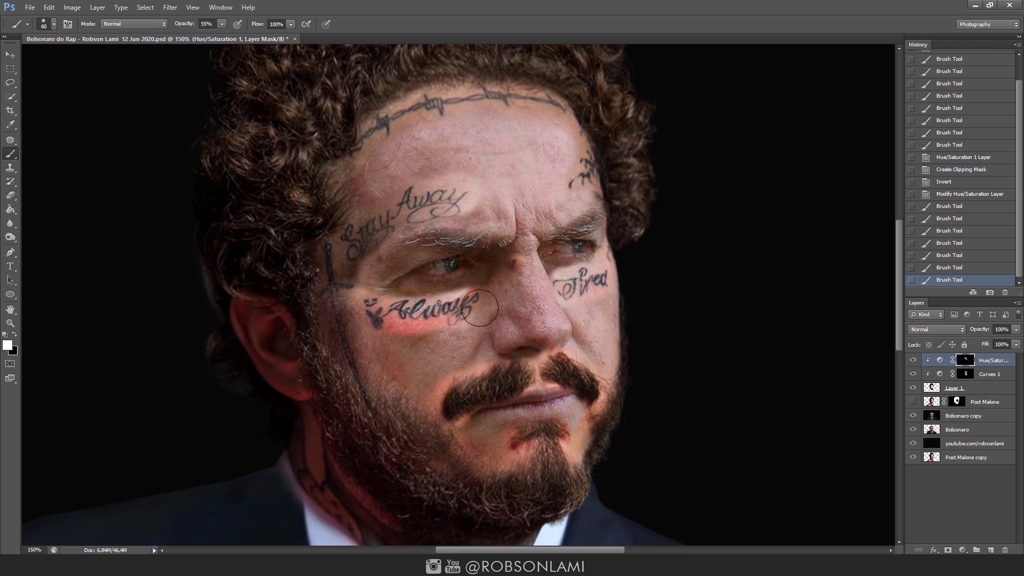
key("bracketleft")
key("bracketleft")
key("bracketleft")
left_click_drag(402, 338, 457, 336)
mouse_move(443, 383)
left_mouse_down()
mouse_move(598, 336)
mouse_move(516, 460)
mouse_move(475, 430)
mouse_move(400, 277)
left_mouse_up()
key("bracketright")
key("bracketright")
key("bracketright")
left_click_drag(400, 277, 536, 108)
- Add a second inverted Hue/Saturation adjustment and paint it over the right eye and mouth
left_click(955, 387)
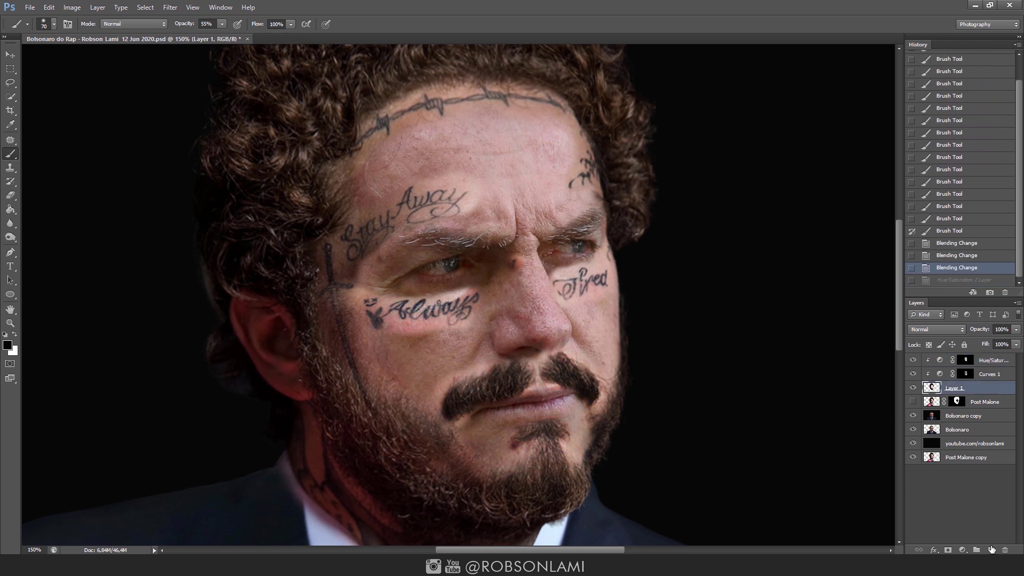
left_click(962, 550)
left_click(936, 359)
key("ctrl+i")
key("bracketleft")
key("bracketleft")
key("bracketleft")
mouse_move(568, 253)
left_mouse_down()
mouse_move(555, 297)
mouse_move(586, 301)
left_mouse_up()
key("bracketright")
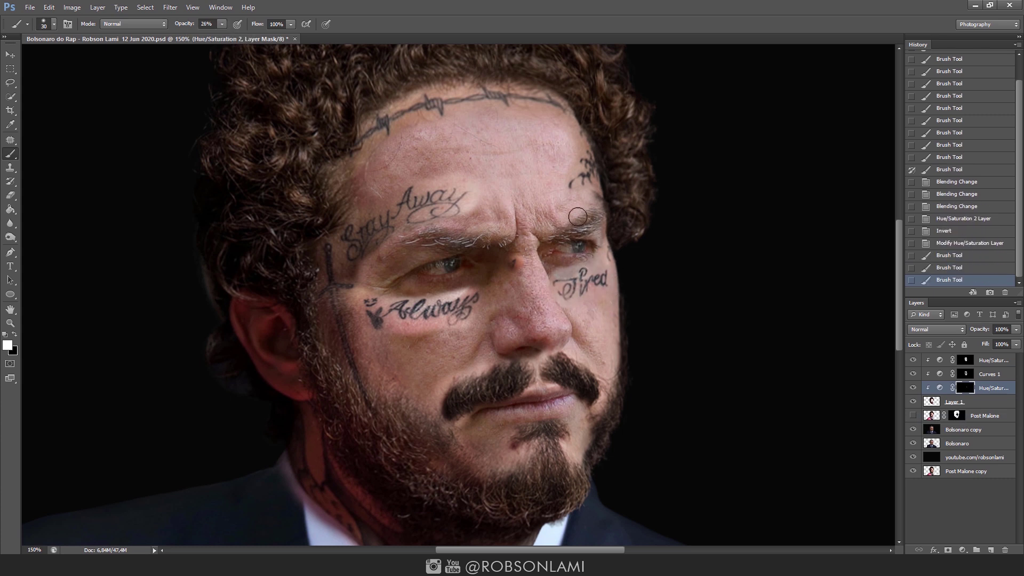
mouse_move(424, 398)
left_mouse_down()
mouse_move(442, 395)
mouse_move(448, 408)
left_mouse_up()
- Paint the skin correction over the beard, brow and under the left eye
key("bracketleft")
left_click_drag(499, 437, 539, 464)
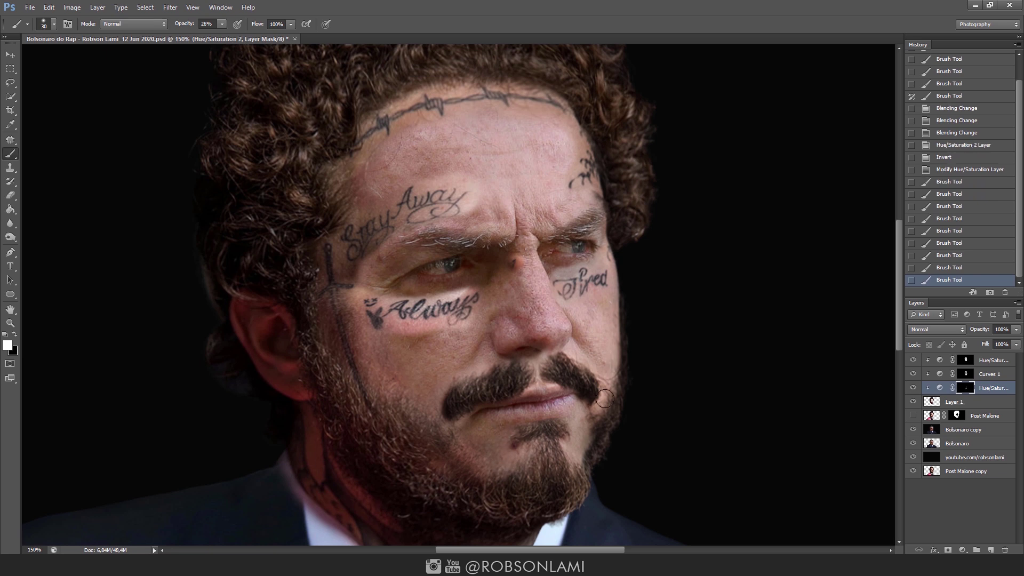
left_click_drag(555, 346, 597, 406)
left_click_drag(533, 373, 516, 406)
key("bracketright")
left_click_drag(442, 176, 491, 221)
mouse_move(469, 272)
left_mouse_down()
mouse_move(421, 299)
mouse_move(380, 291)
mouse_move(480, 299)
left_mouse_up()
key("bracketright")
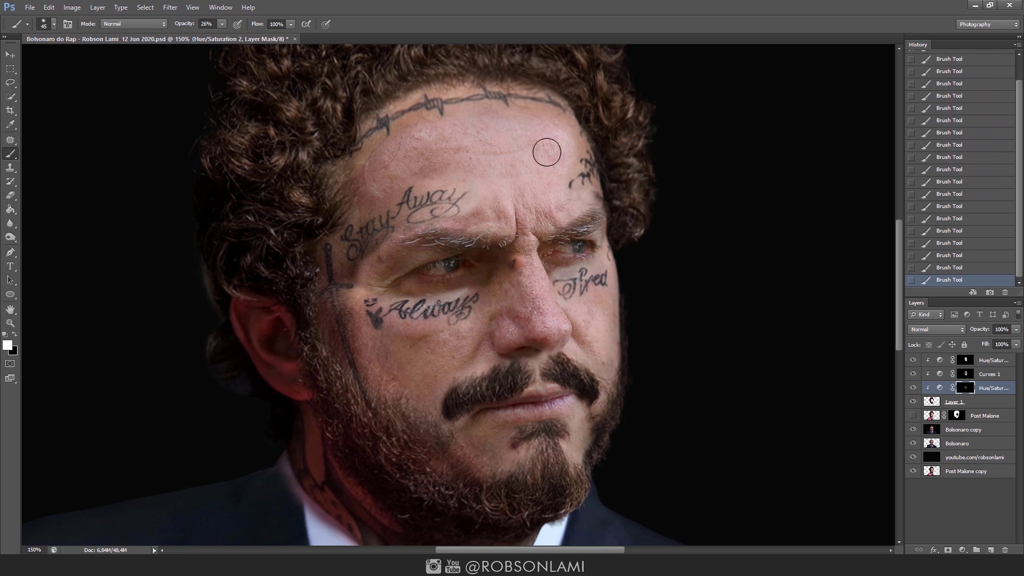
key("alt+bracketright")
key("alt+bracketright")
- Mask Layer 1 to fade the Stay tattoo and blend the red ear into natural skin
key("alt+bracketleft")
key("alt+bracketleft")
key("alt+bracketleft")
double_click(947, 549)
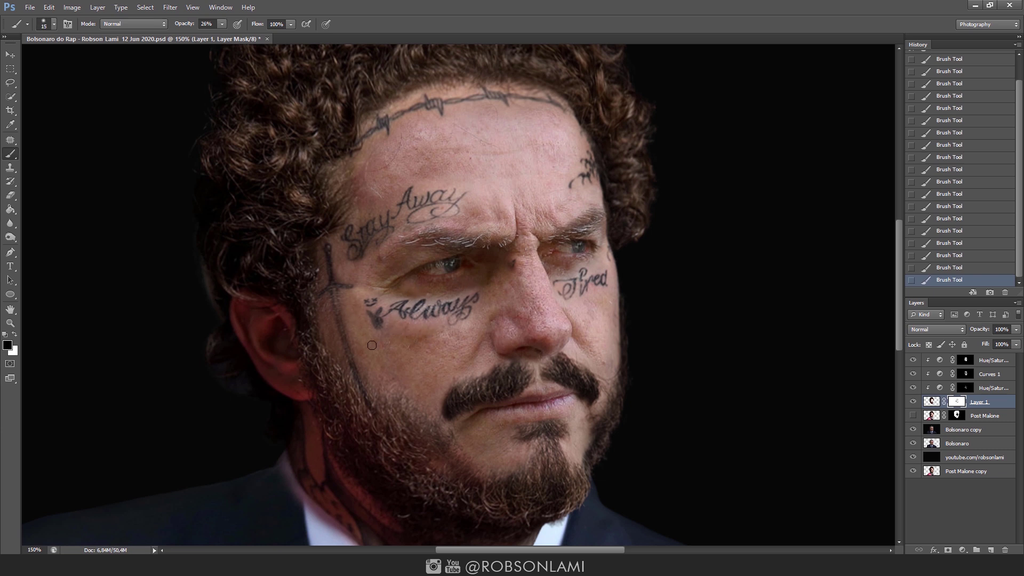
key("bracketright")
key("bracketright")
key("bracketright")
left_click_drag(368, 248, 356, 235)
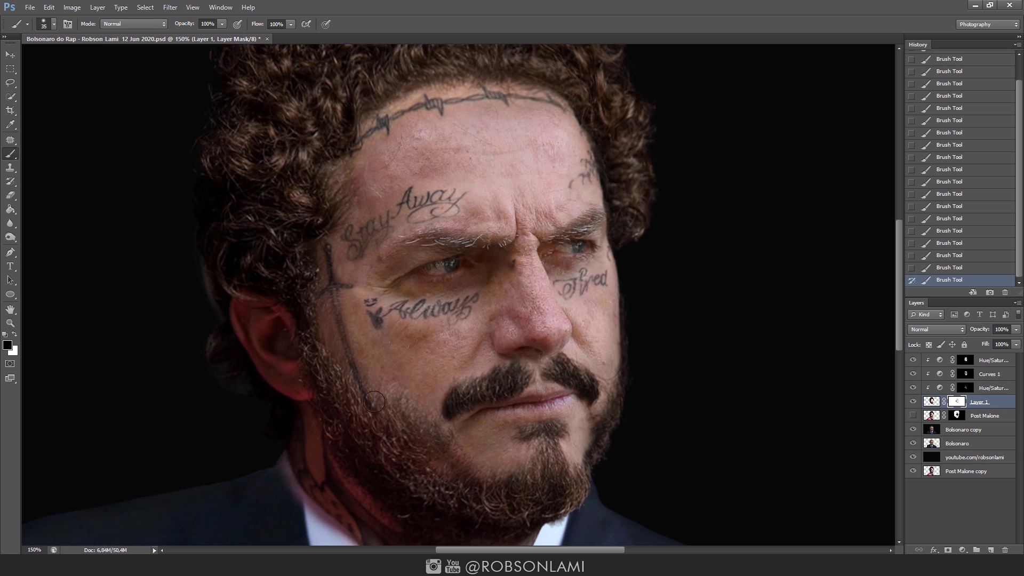
key("bracketleft")
left_click_drag(267, 347, 279, 376)
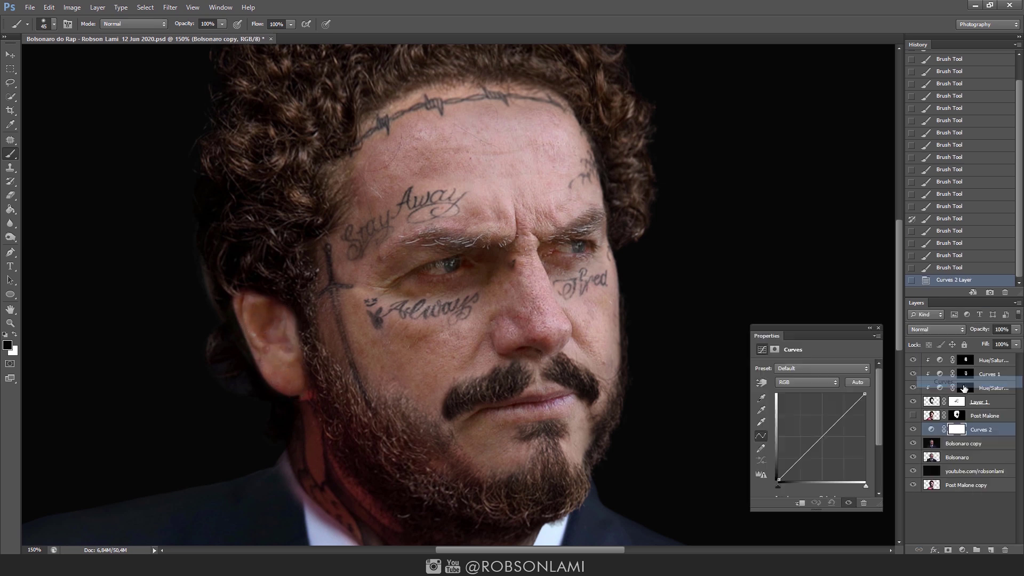
- Paint the Curves mask with a smaller brush to darken the ear's redness
key("bracketleft")
key("bracketleft")
key("bracketleft")
left_click_drag(249, 342, 287, 321)
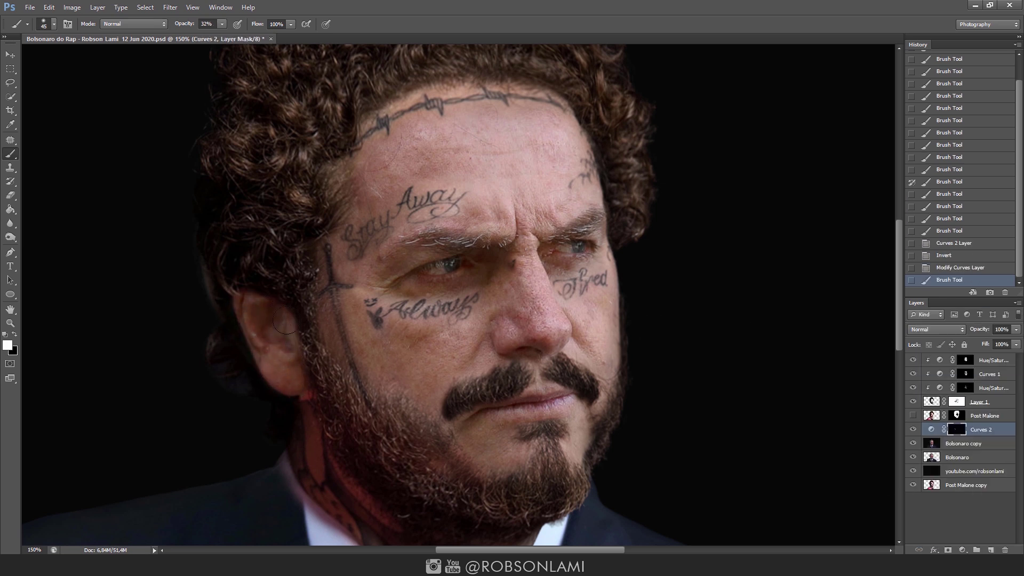
key("bracketright")
key("alt+bracketright")
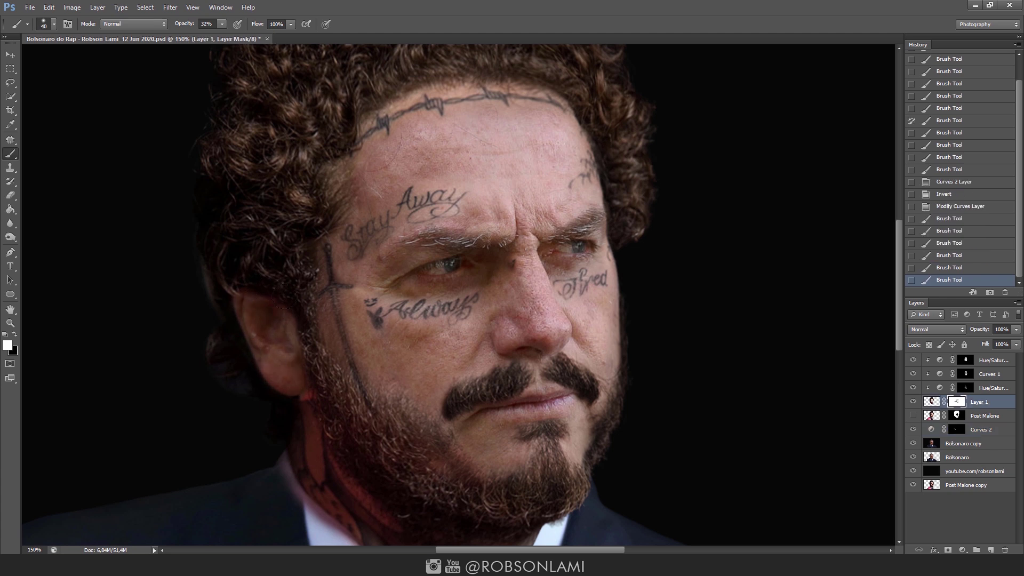
- Add a Color Balance layer with an inverted mask and paint it over the forehead spots
left_click(962, 549)
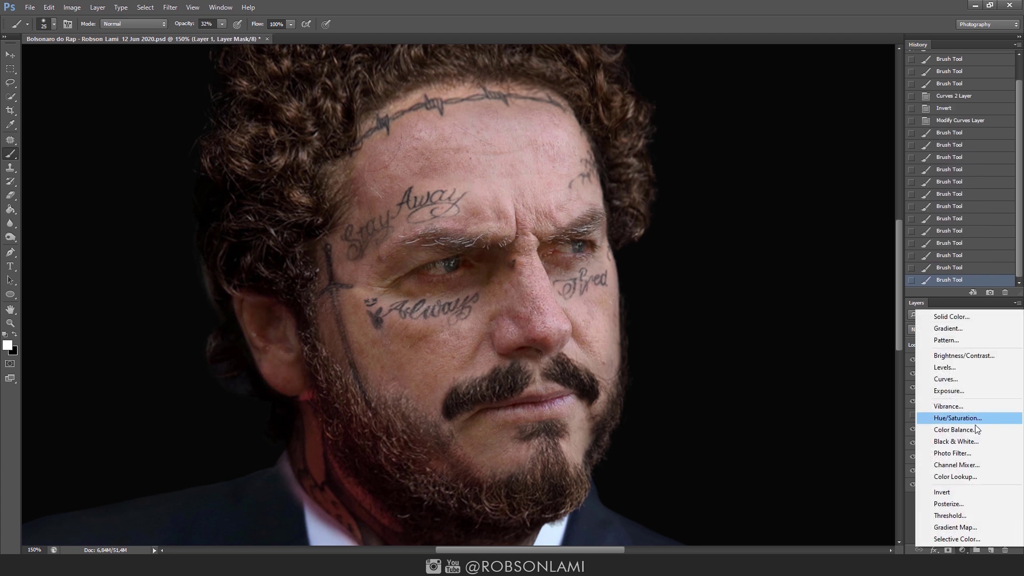
left_click(957, 420)
key("ctrl+i")
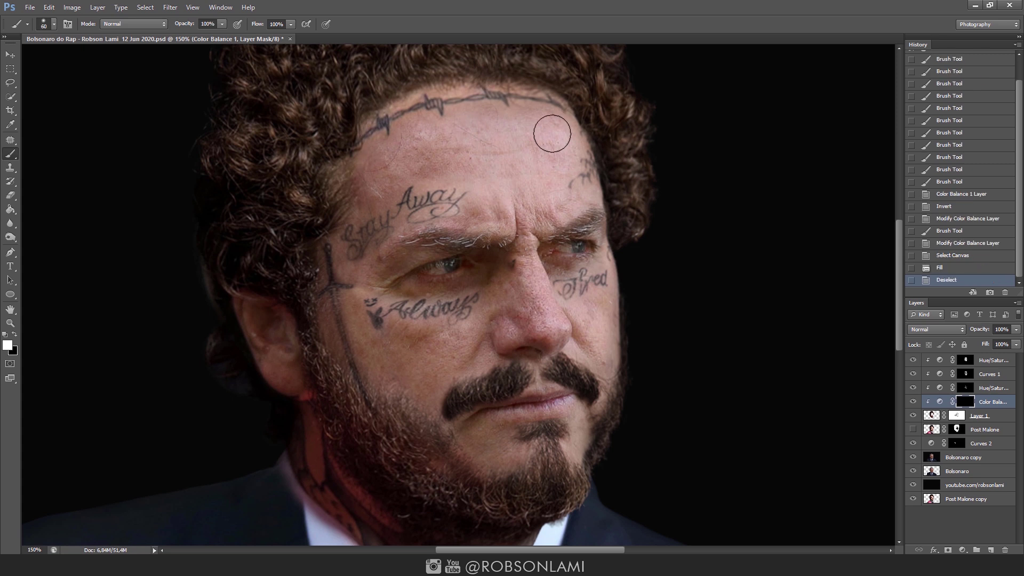
key("bracketleft")
key("bracketleft")
left_click_drag(443, 197, 421, 243)
left_click_drag(330, 320, 288, 365)
left_click_drag(559, 149, 565, 154)
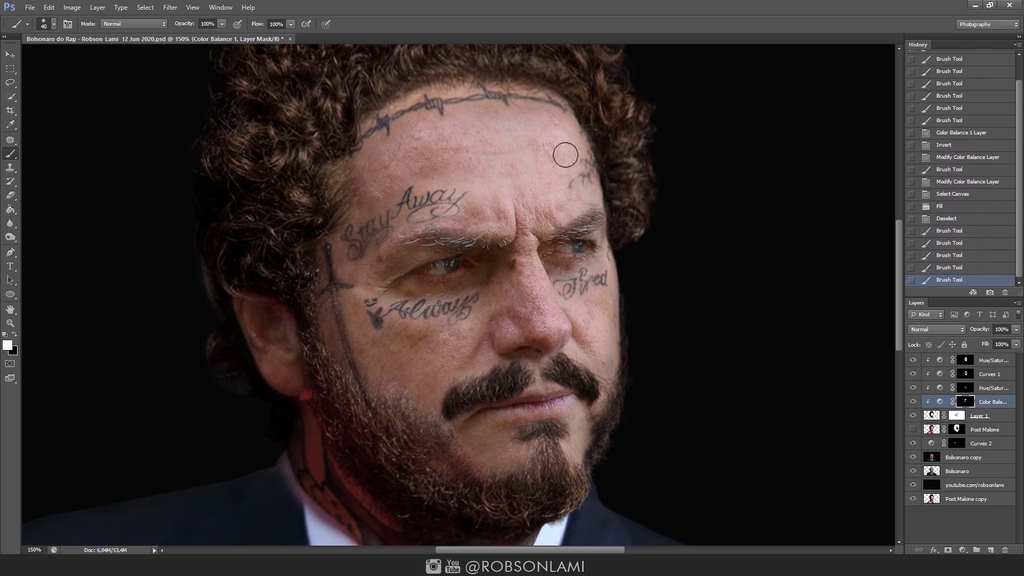
left_click(565, 155)
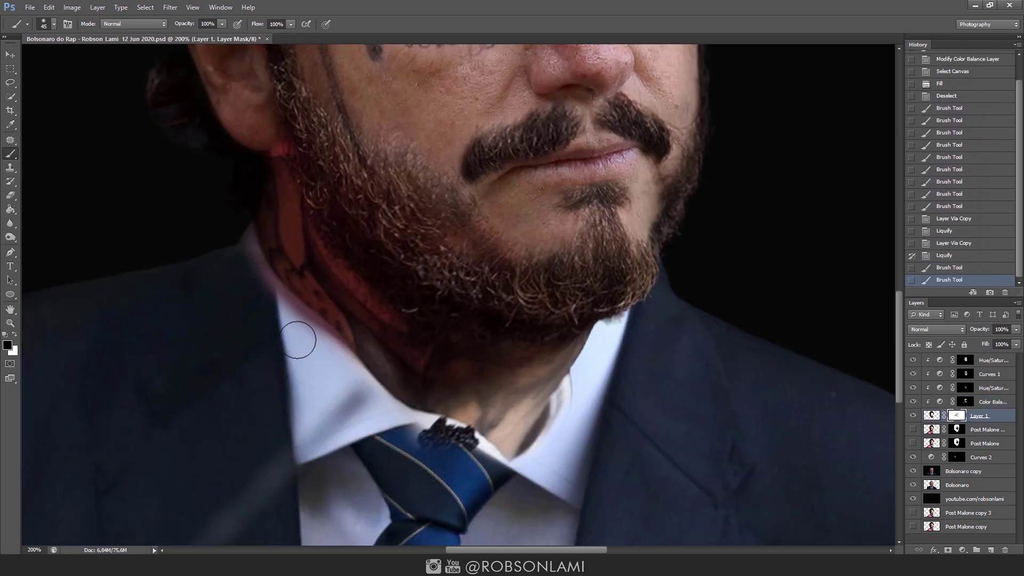
- Reveal the white collar along the neck in Layer 1's mask and darken the neck tattoo area
left_click_drag(272, 224, 580, 348)
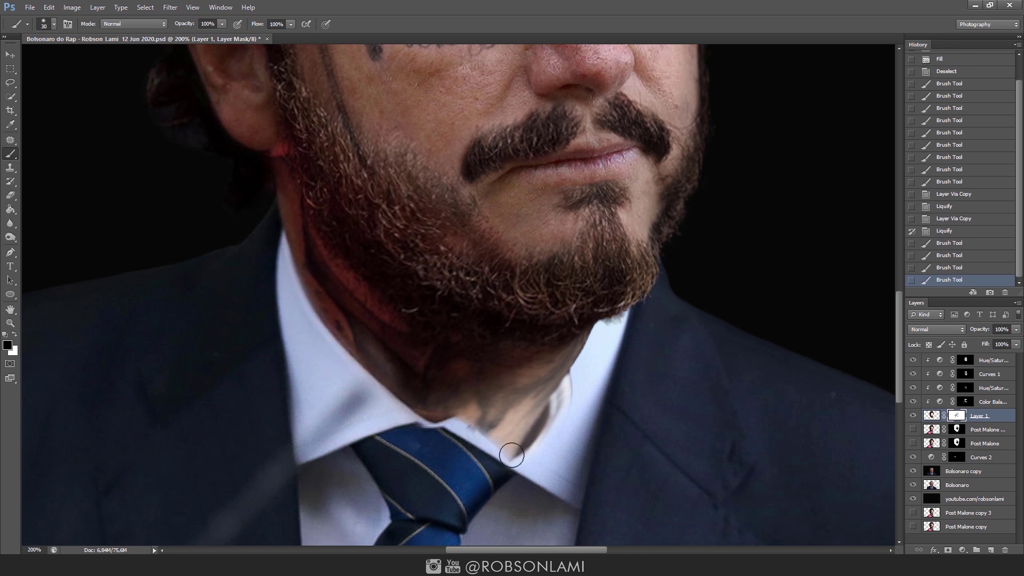
key("bracketleft")
key("bracketleft")
key("bracketleft")
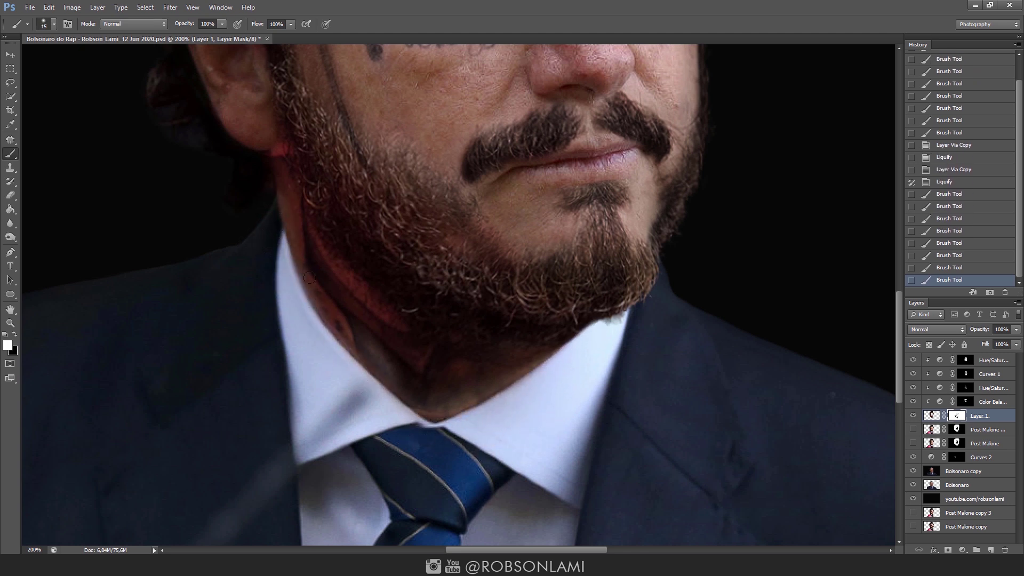
left_click_drag(321, 295, 301, 256)
key("bracketleft")
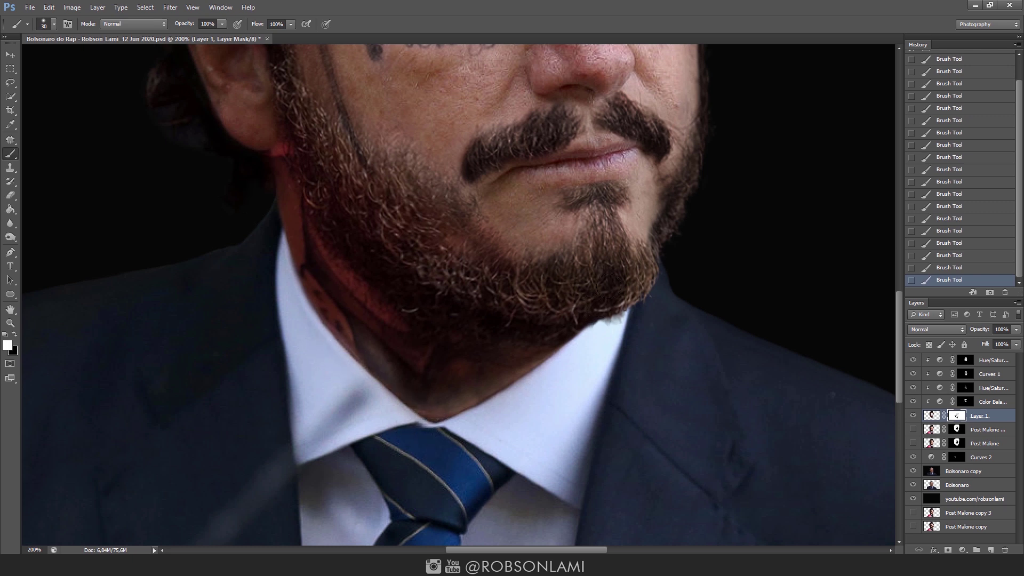
left_click(965, 388)
key("bracketright")
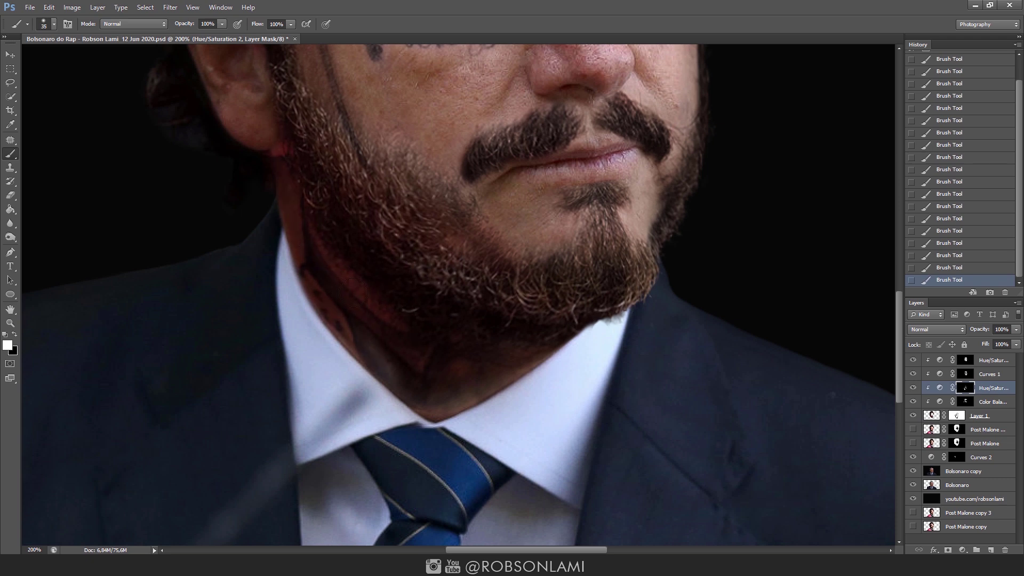
- Add a second Color Balance layer with Cyan–Red set to -24
left_click(962, 549)
left_click(966, 426)
left_click(328, 261)
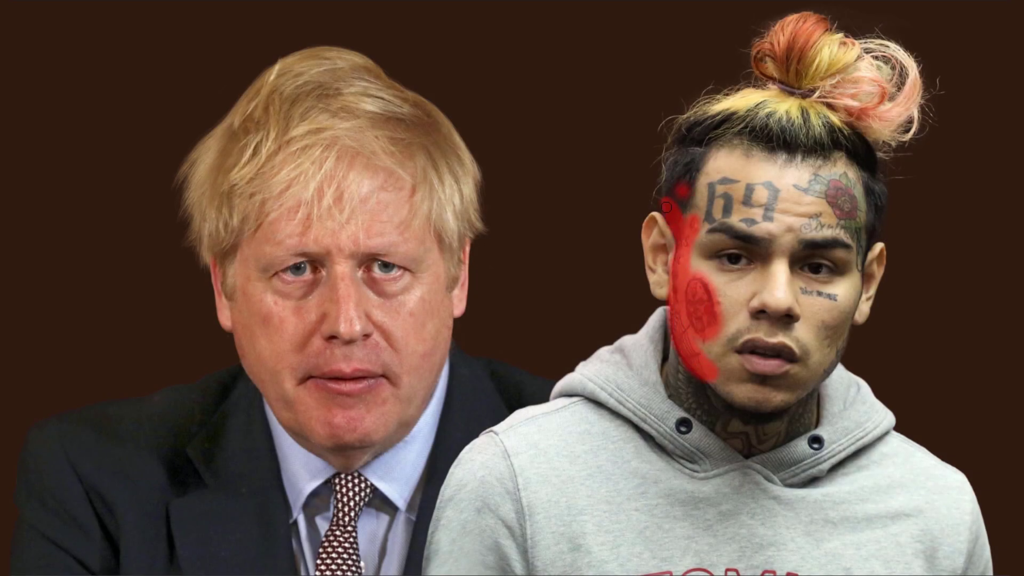
- Paint Quick Mask over the 69 tattoo, the rose tattoo and the upper forehead
left_click_drag(738, 218, 794, 217)
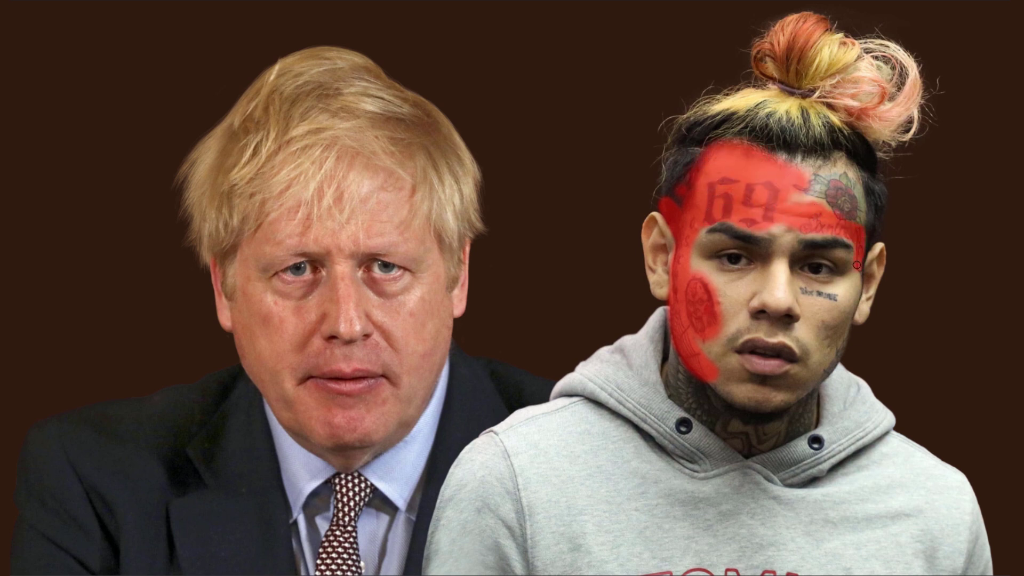
mouse_move(856, 265)
left_mouse_down()
mouse_move(788, 176)
mouse_move(865, 242)
mouse_move(938, 90)
mouse_move(709, 64)
mouse_move(655, 203)
left_mouse_up()
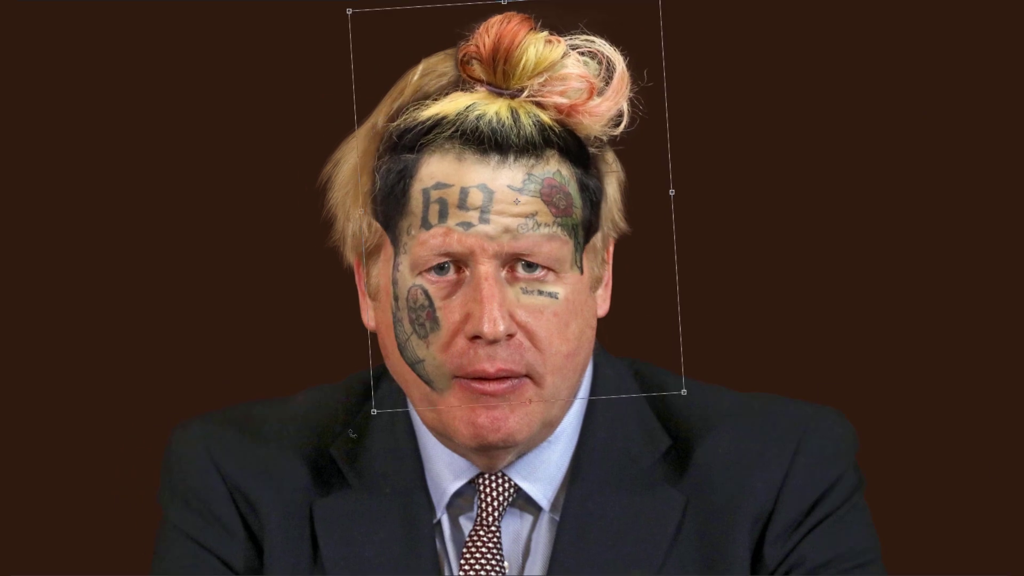
- Scale up the pasted tattooed face and warp its hair and forehead tattoos into shape
left_click_drag(352, 433, 359, 430)
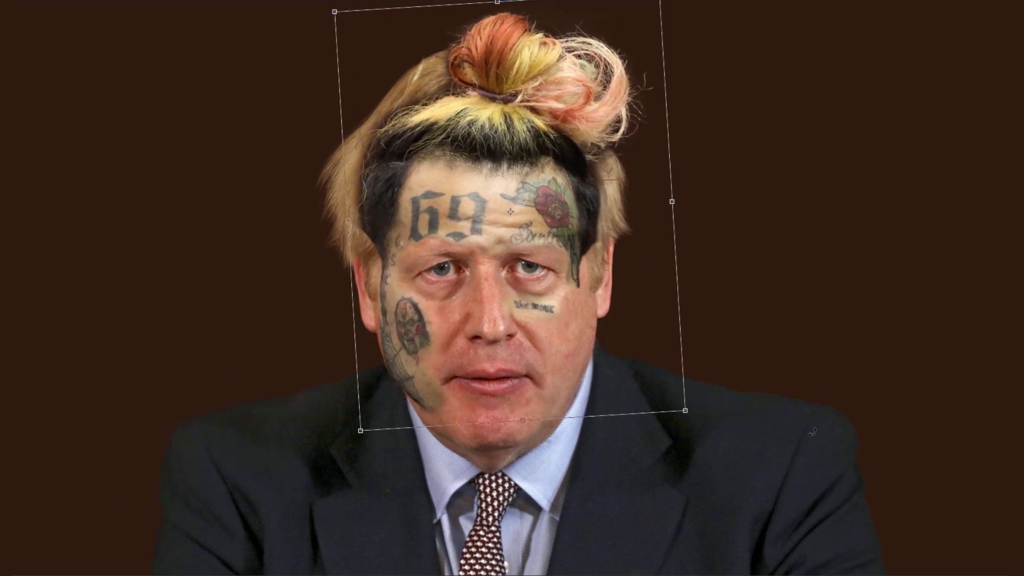
left_click_drag(686, 411, 702, 428)
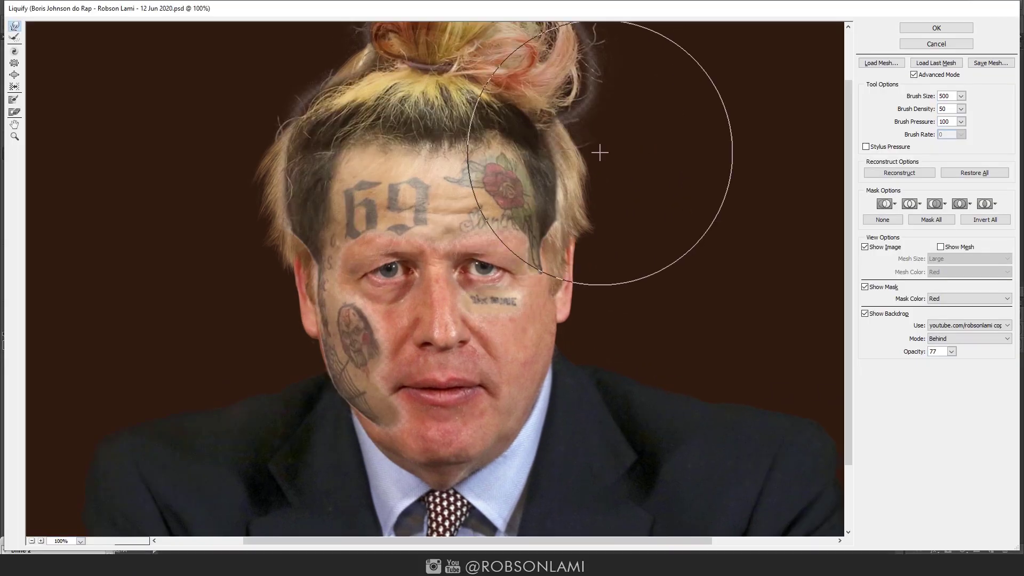
mouse_move(598, 151)
left_mouse_down()
mouse_move(388, 315)
mouse_move(400, 165)
mouse_move(514, 100)
left_mouse_up()
key("bracketleft")
key("bracketleft")
key("bracketleft")
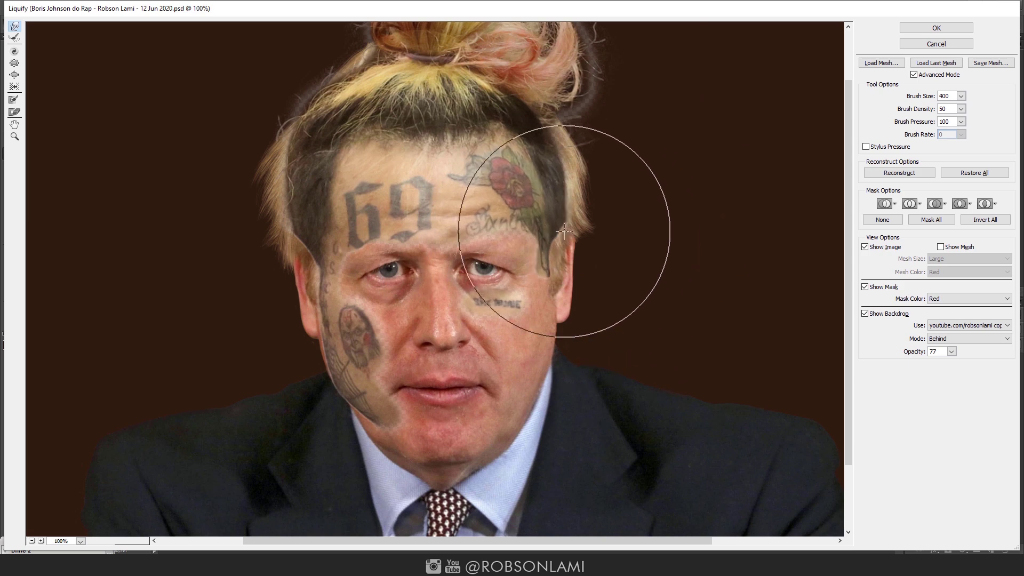
left_click_drag(548, 217, 571, 239)
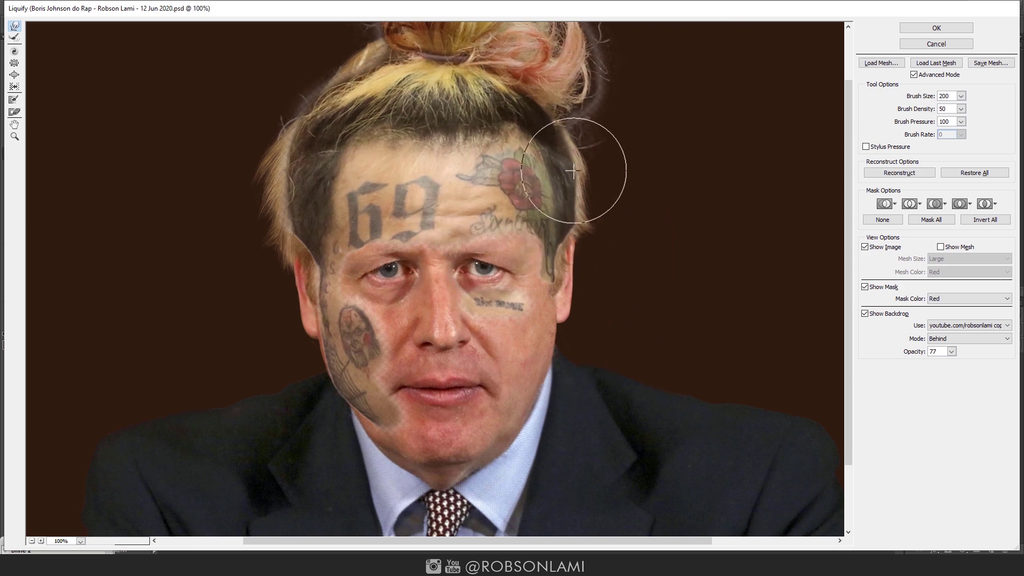
- Undo a smeared under-eye warp and reshape the forehead and hairline with Forward Warp
key("bracketleft")
left_click_drag(506, 312, 491, 306)
key("ctrl+z")
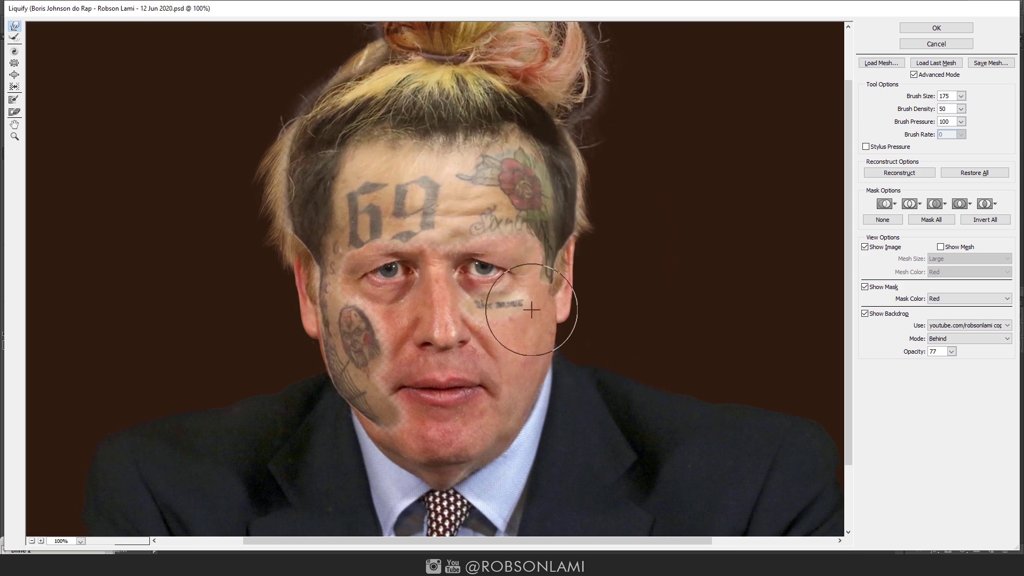
key("bracketright")
key("bracketright")
mouse_move(381, 171)
left_mouse_down()
mouse_move(406, 126)
mouse_move(398, 186)
mouse_move(354, 183)
left_mouse_up()
key("bracketright")
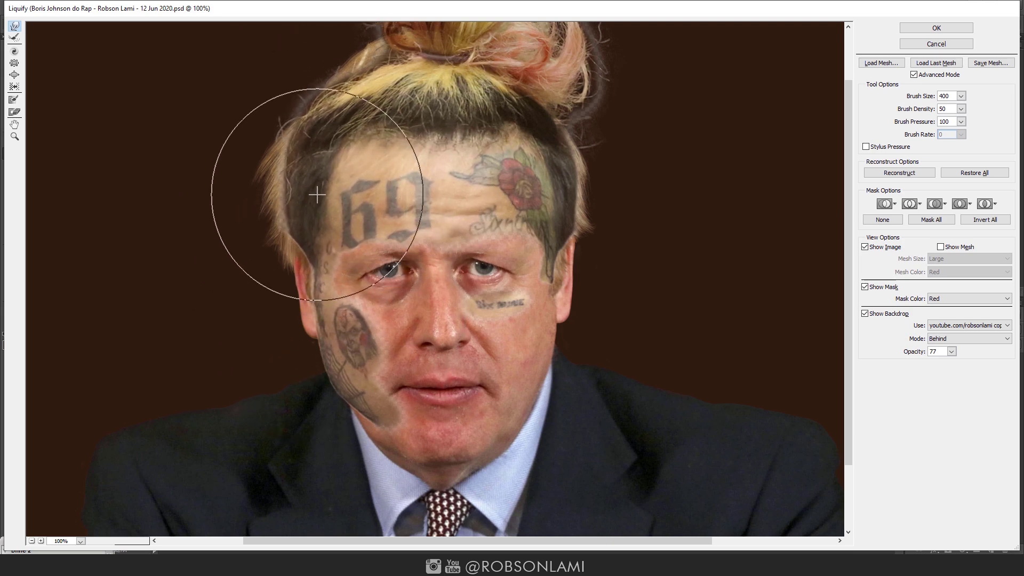
key("bracketleft")
key("bracketleft")
- Freeze the cheek tattoo, then warp the hair, rose tattoo and temple lettering
key("f")
key("bracketleft")
key("bracketleft")
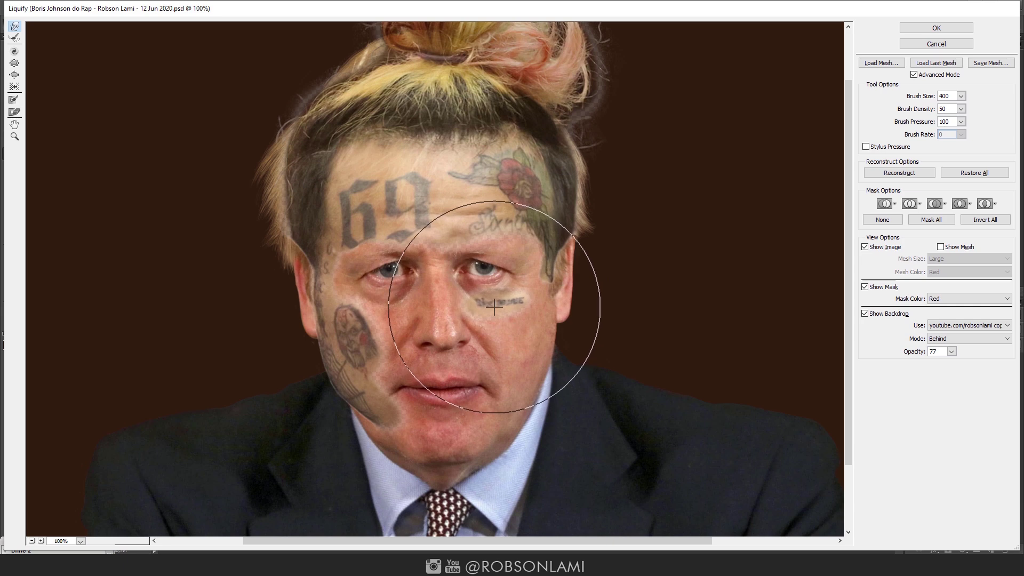
left_click_drag(483, 304, 509, 304)
key("w")
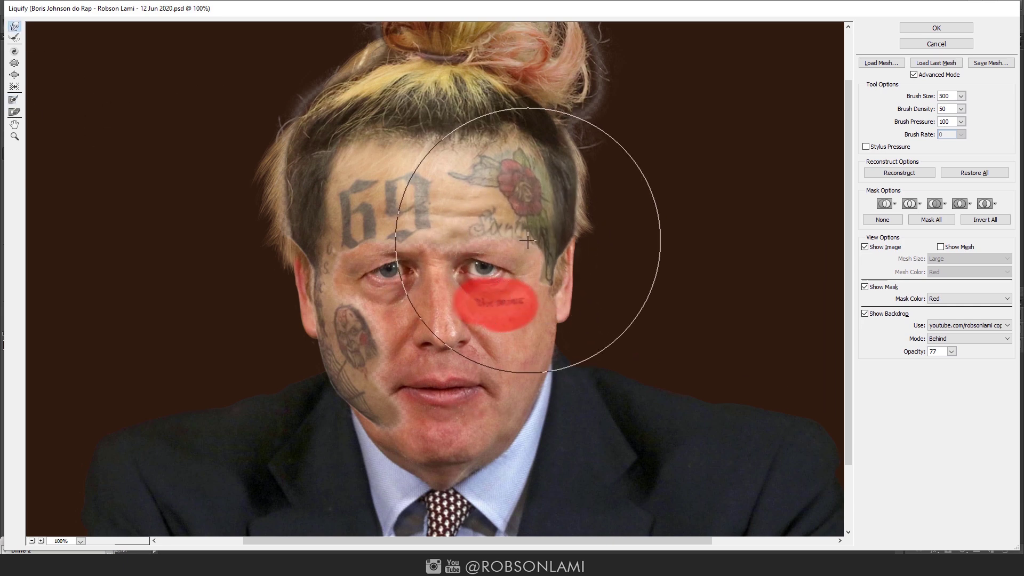
key("bracketleft")
key("bracketleft")
key("bracketleft")
left_click_drag(589, 240, 551, 211)
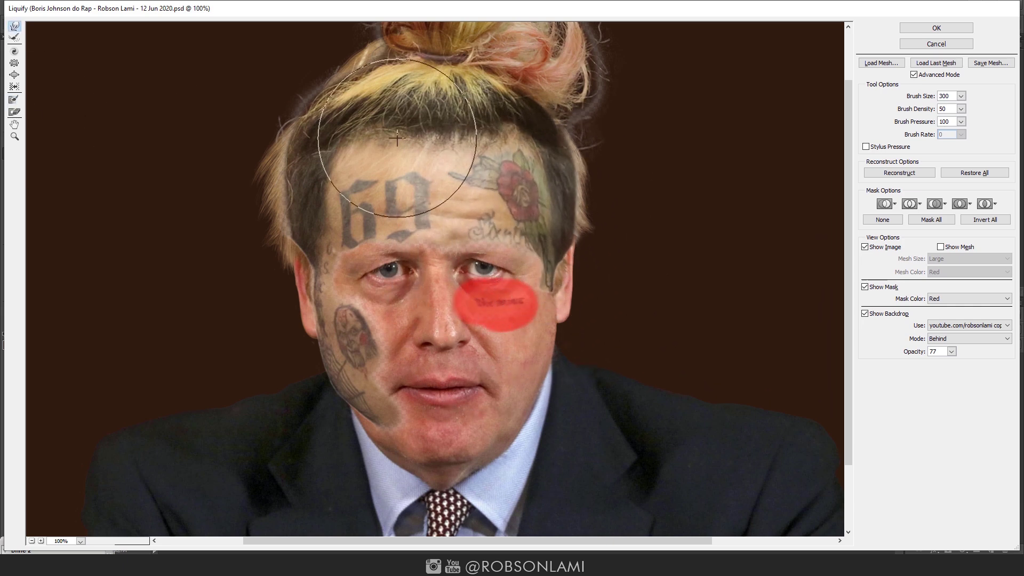
key("bracketleft")
left_click_drag(333, 290, 316, 292)
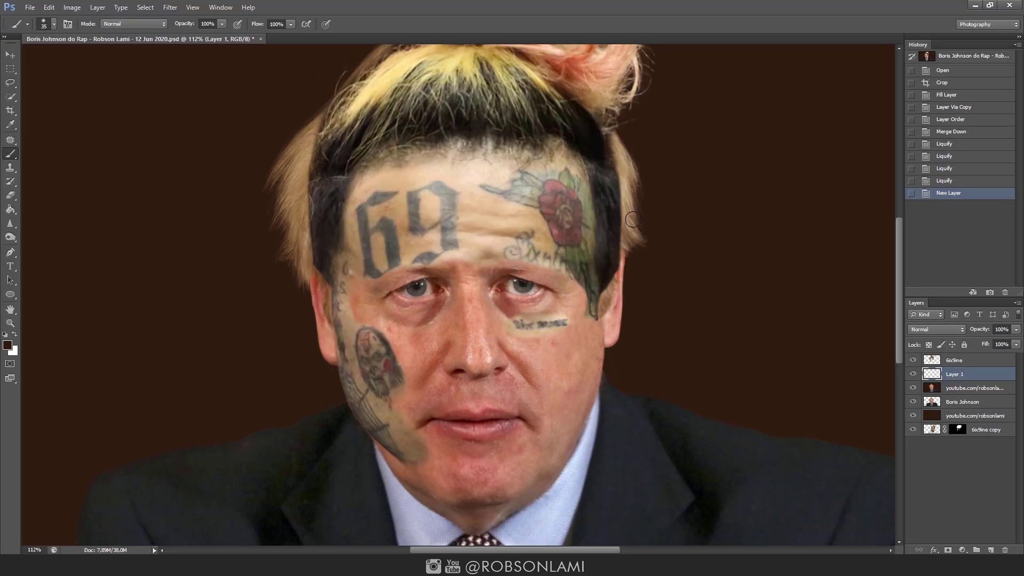
- Paint background colour over the stray hair edges around the head
left_click_drag(632, 219, 626, 251)
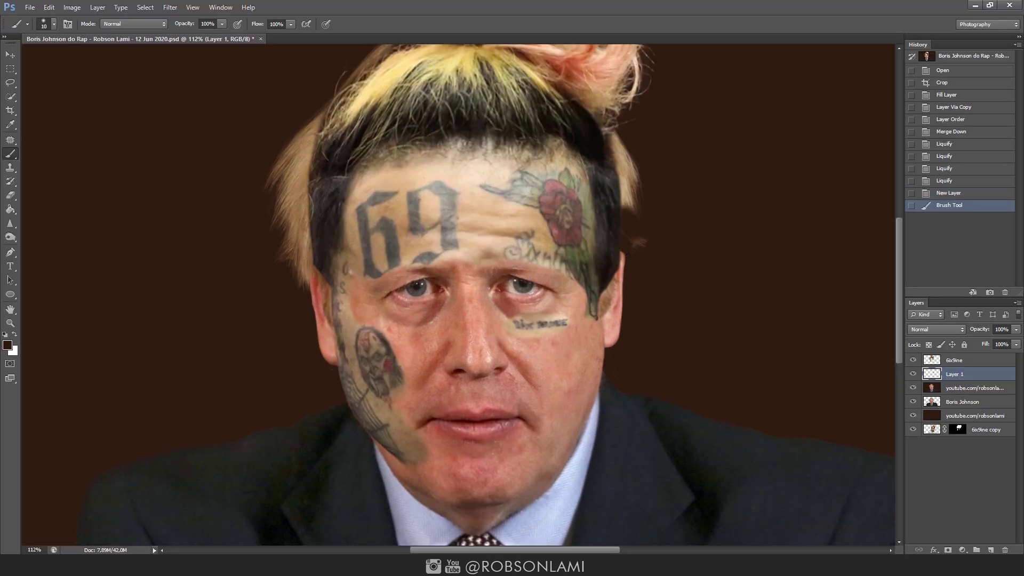
left_click_drag(632, 133, 634, 214)
left_click_drag(613, 88, 621, 107)
left_click_drag(320, 91, 277, 218)
mouse_move(301, 176)
left_mouse_down()
mouse_move(285, 267)
mouse_move(303, 276)
mouse_move(307, 189)
left_mouse_up()
key("bracketleft")
key("bracketleft")
- Add a clipped Color Balance layer with inverted mask and paint it onto the cheek tattoos
left_click_drag(322, 146, 324, 132)
left_click(955, 360)
key("ctrl+alt+g")
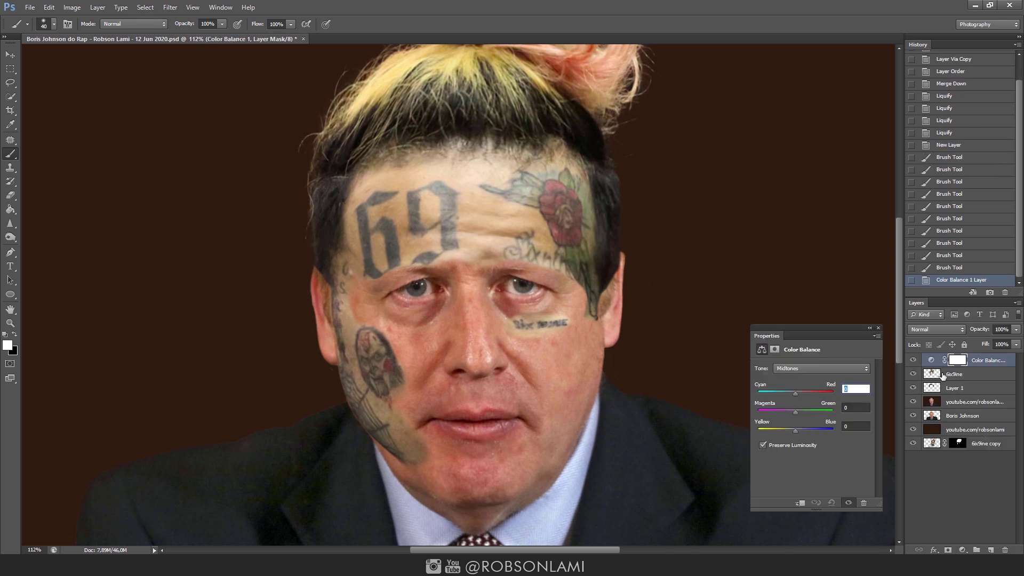
left_click_drag(795, 411, 789, 411)
key("ctrl+i")
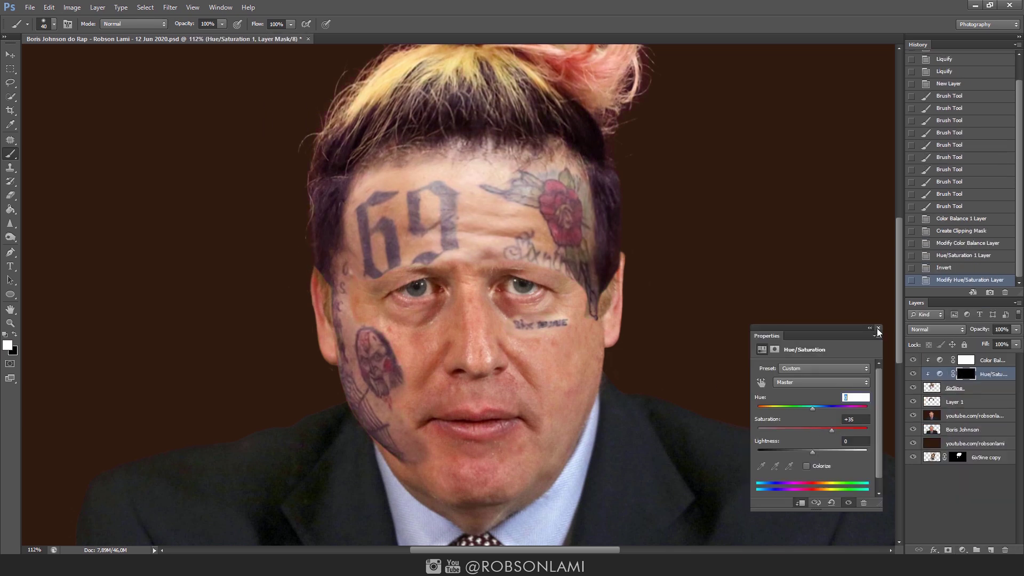
key("1")
key("9")
left_click_drag(434, 365, 421, 373)
mouse_move(367, 347)
left_mouse_down()
mouse_move(400, 427)
mouse_move(512, 294)
mouse_move(556, 182)
mouse_move(477, 268)
left_mouse_up()
- Add a clipped Hue/Saturation layer with inverted mask and paint it onto the face
left_click(992, 360)
left_click(962, 550)
left_click(948, 417)
key("ctrl+alt+g")
key("ctrl+i")
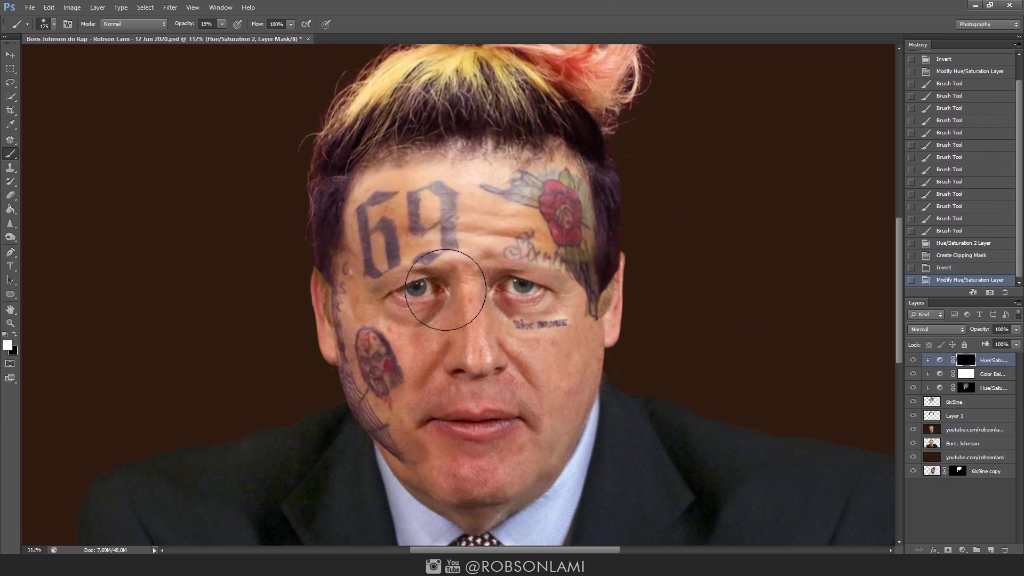
left_click_drag(405, 224, 511, 176)
mouse_move(533, 256)
left_mouse_down()
mouse_move(576, 224)
mouse_move(469, 176)
mouse_move(565, 267)
left_mouse_up()
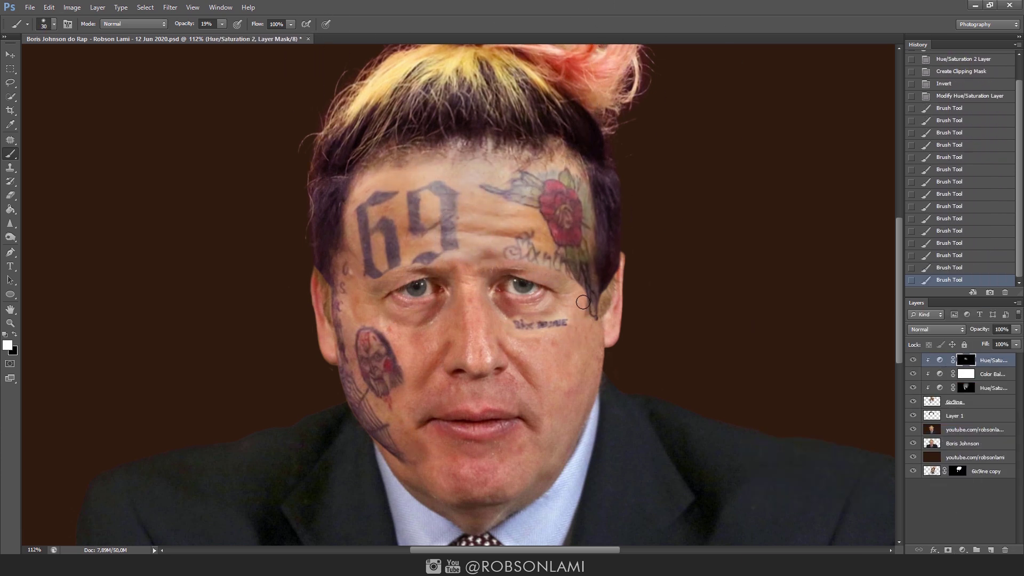
- Add a second clipped Color Balance layer and paint it between the eyes and on the forehead
left_click(962, 550)
left_click(949, 428)
key("ctrl+alt+g")
key("ctrl+i")
left_click(878, 331)
key("bracketright")
key("bracketright")
key("bracketright")
left_click_drag(468, 228, 453, 288)
left_click_drag(437, 256, 447, 279)
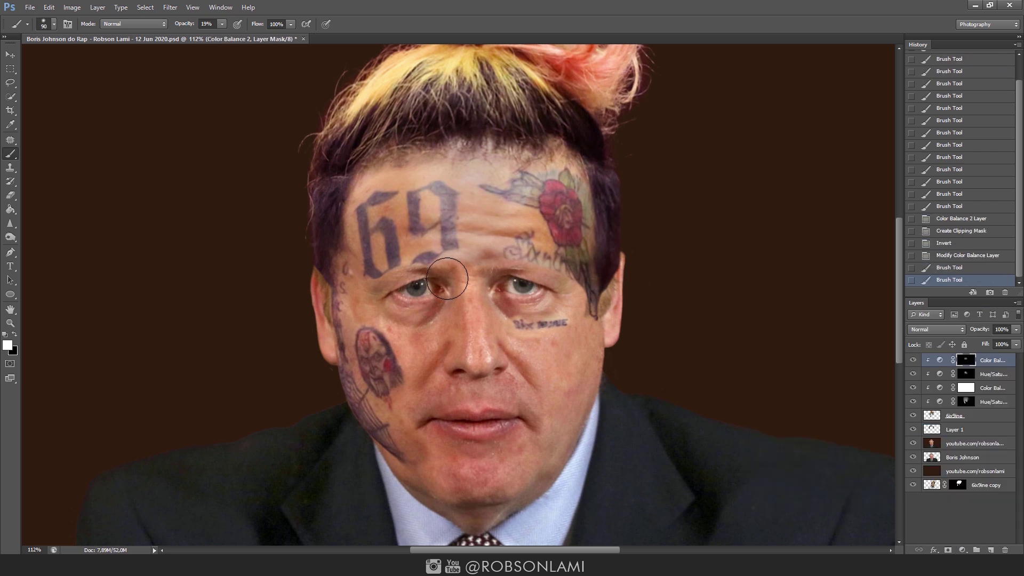
left_click_drag(448, 160, 458, 250)
- Add a clipped Curves layer brightening the forehead, 69 and temple tattoos
left_click(962, 549)
left_click(949, 378)
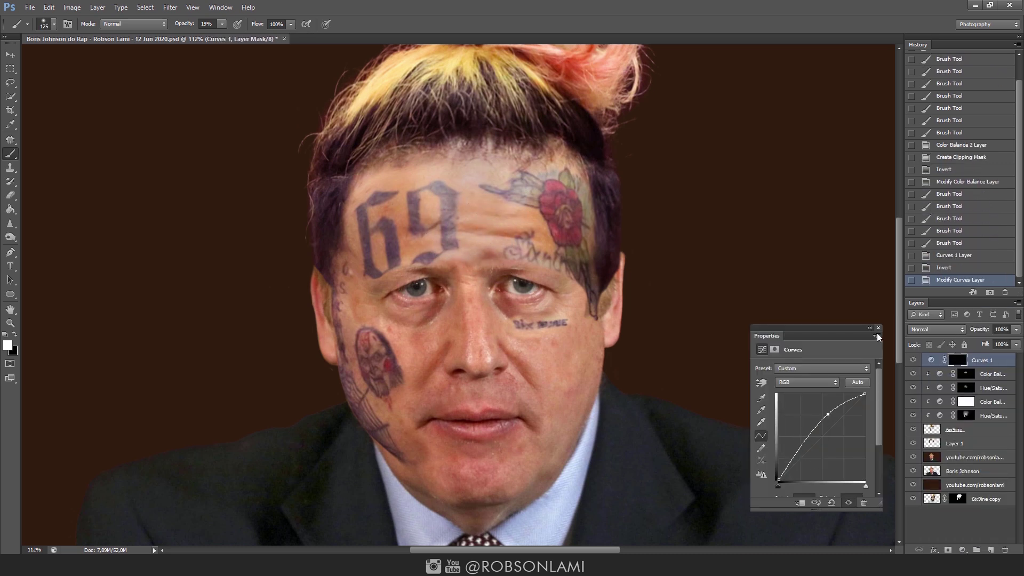
key("ctrl+alt+g")
key("ctrl+BackSpace")
mouse_move(437, 213)
left_mouse_down()
mouse_move(425, 228)
mouse_move(397, 221)
left_mouse_up()
left_click_drag(581, 235, 567, 271)
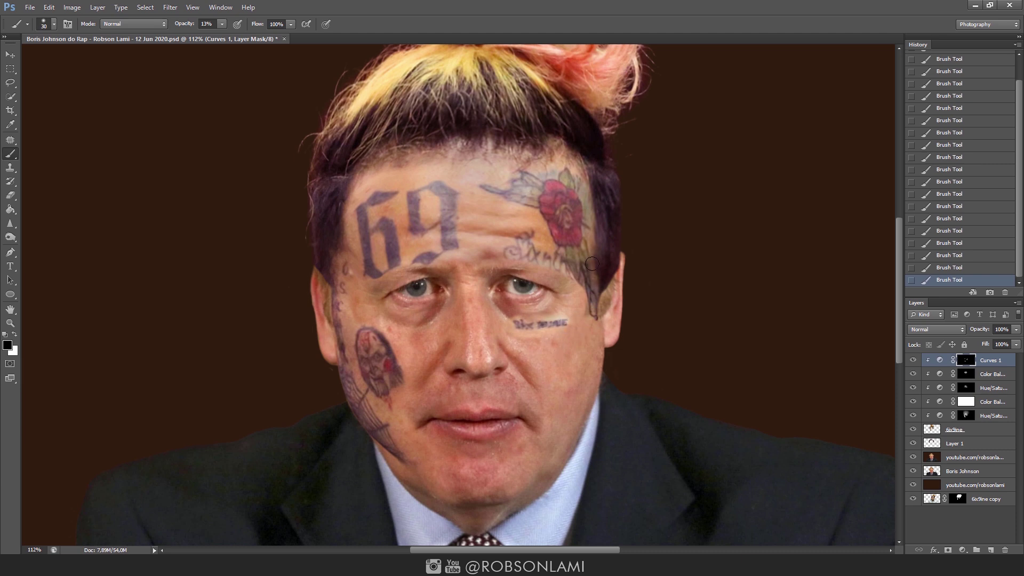
- Add a second clipped Curves layer with inverted mask to brighten the forehead tattoos
left_click(961, 550)
left_click(949, 377)
key("ctrl+alt+g")
key("ctrl+i")
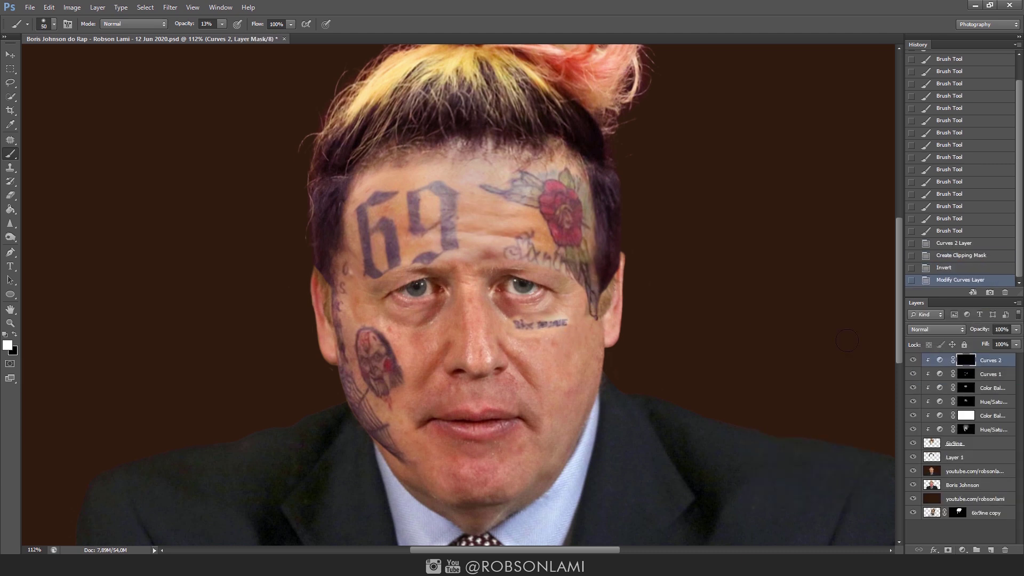
mouse_move(537, 249)
left_mouse_down()
mouse_move(442, 176)
mouse_move(454, 266)
left_mouse_up()
left_click_drag(549, 166, 565, 182)
left_click_drag(464, 256, 421, 288)
key("bracketleft")
key("bracketleft")
key("bracketleft")
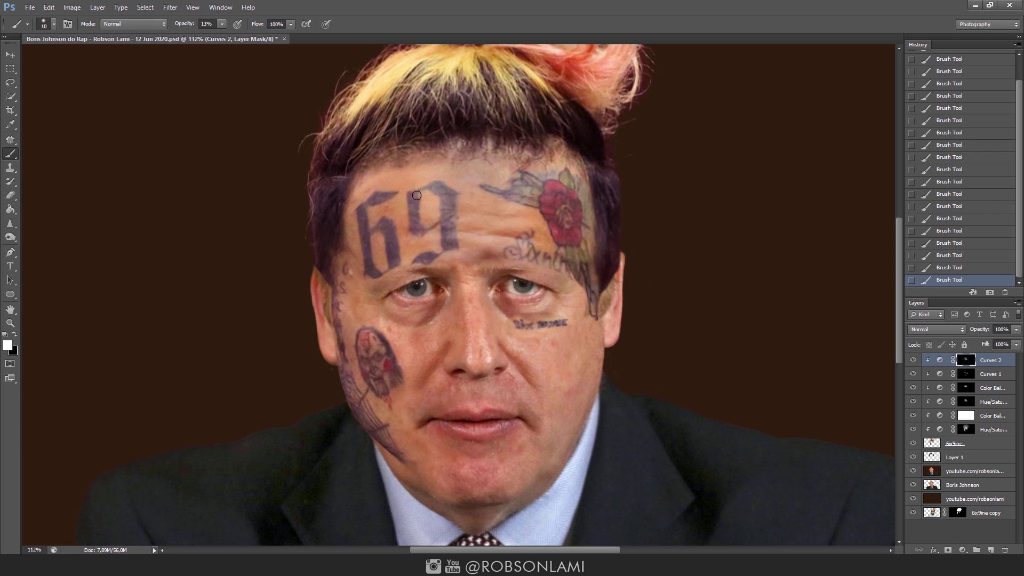
- Add a third clipped Color Balance layer and paint it in near the left eye
left_click(962, 549)
left_click(949, 431)
key("ctrl+alt+g")
key("ctrl+i")
key("bracketright")
key("bracketright")
key("bracketright")
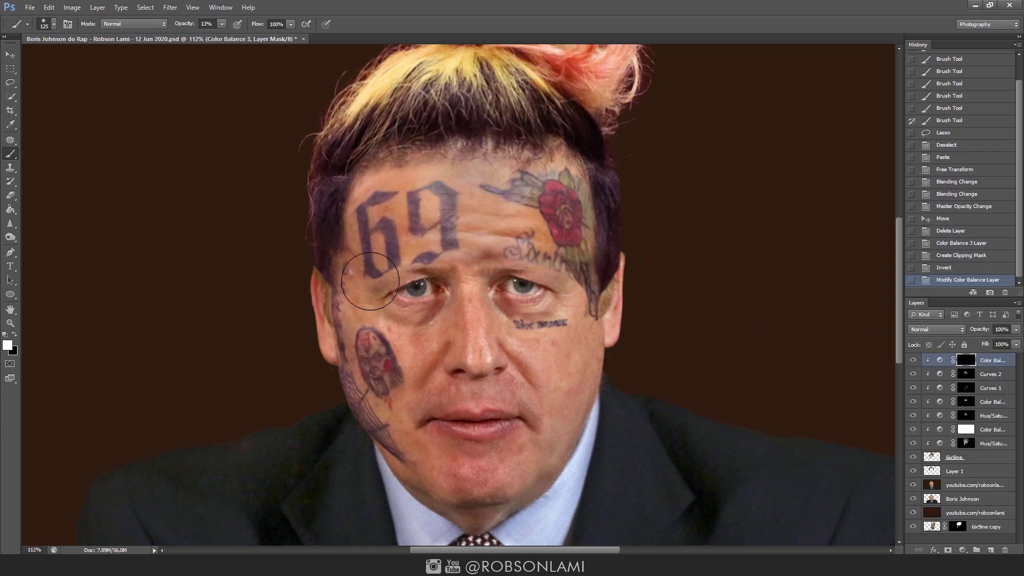
left_click_drag(565, 251, 584, 271)
left_click(406, 212)
- Add a third clipped Curves layer, shape its curve and paint it along the temple
left_click(547, 261)
left_click(405, 301)
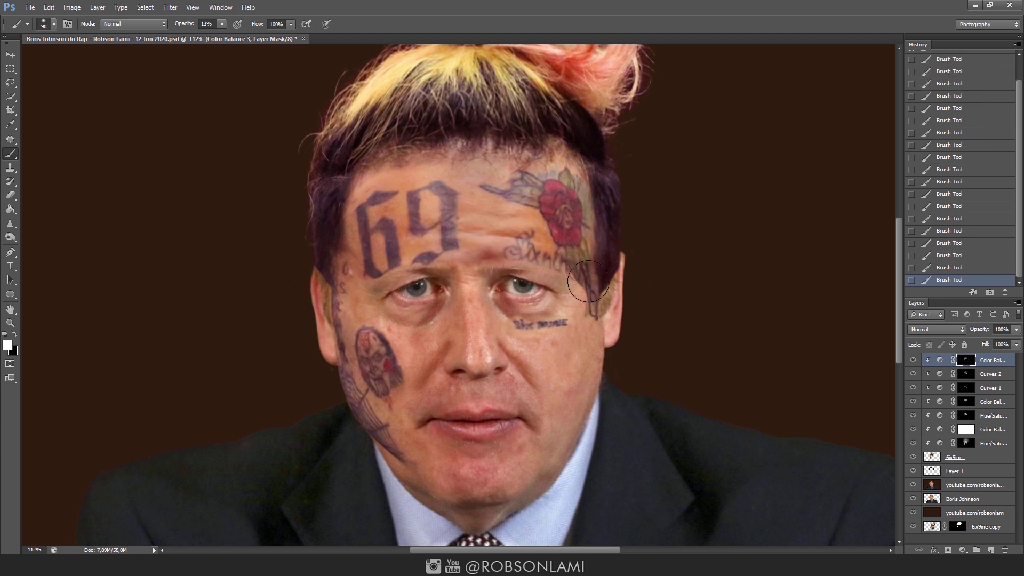
left_click(961, 550)
left_click(949, 377)
key("ctrl+i")
key("bracketleft")
key("bracketleft")
key("bracketleft")
left_click_drag(373, 203, 415, 246)
left_click_drag(533, 226, 597, 306)
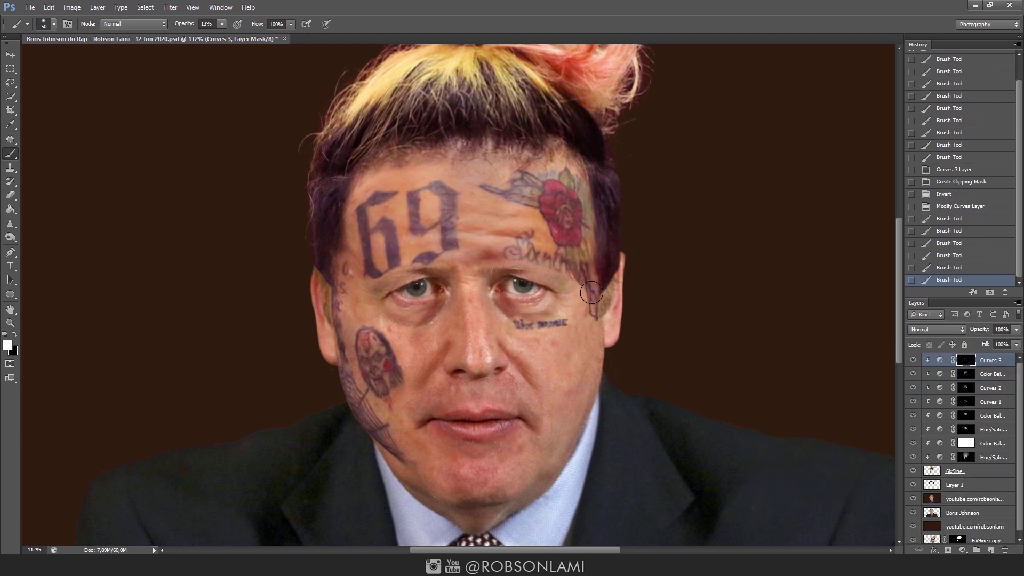
left_click_drag(501, 251, 490, 292)
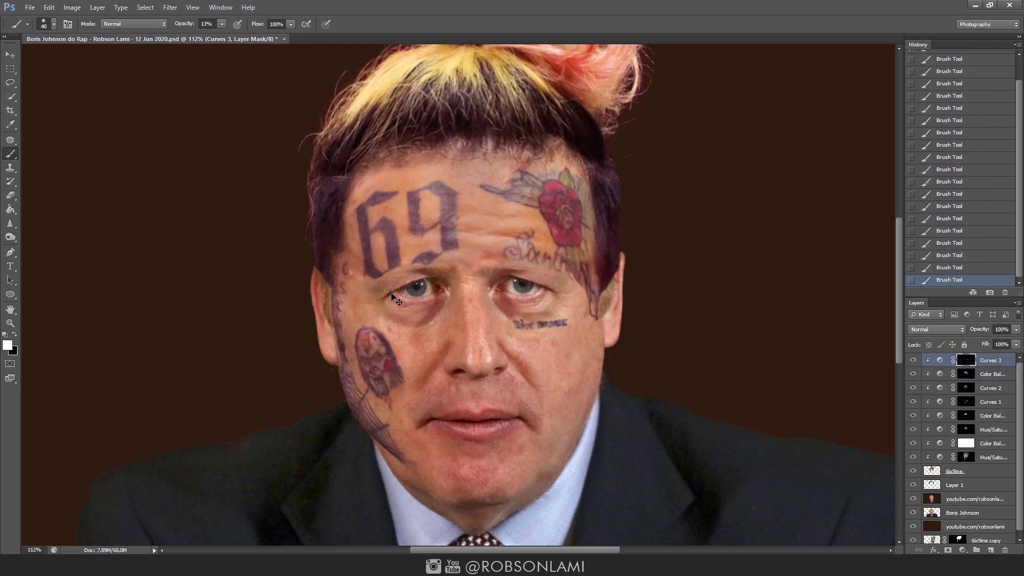
- On a new layer, clone over the hair and face edge seams, erasing the excess strokes
key("s")
key("ctrl+shift+alt+n")
key("bracketleft")
left_click_drag(604, 297, 605, 314)
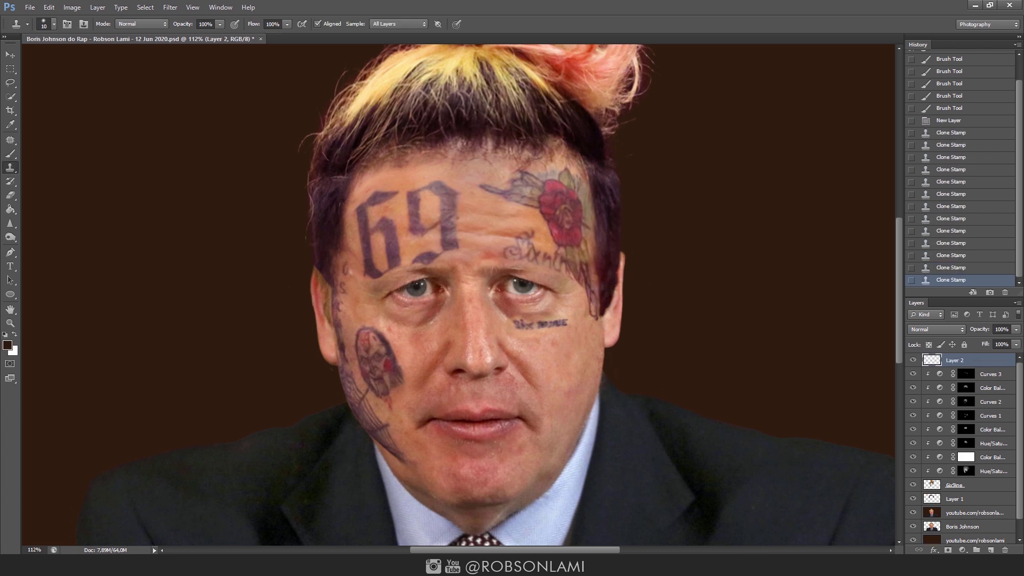
left_click_drag(328, 296, 320, 326)
key("e")
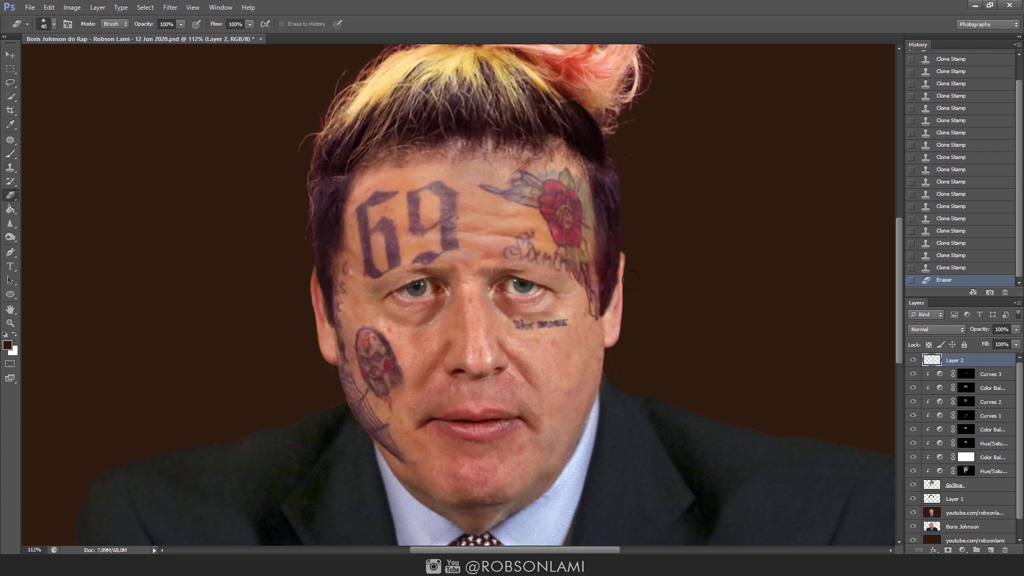
key("s")
left_click_drag(631, 279, 603, 315)
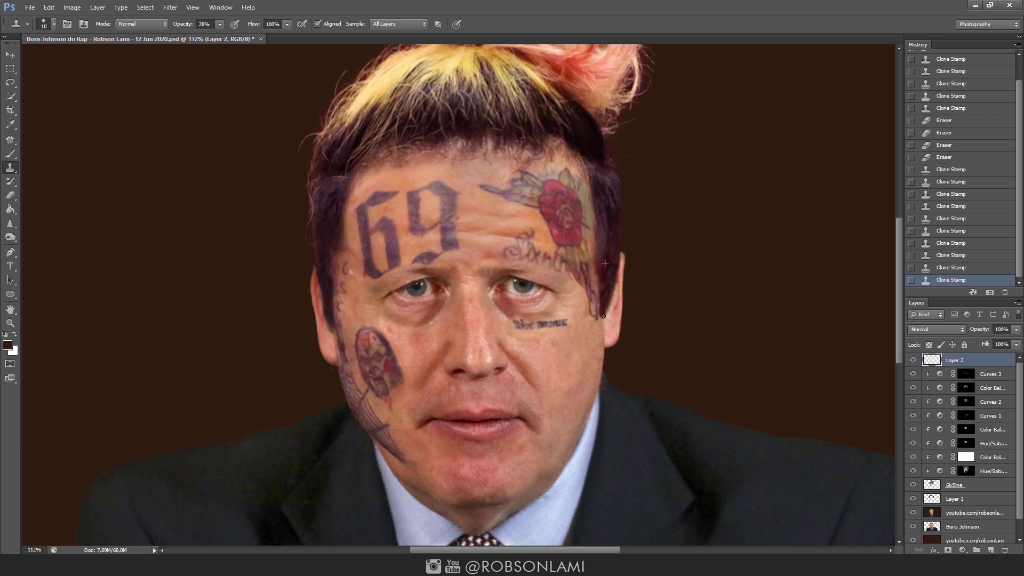
key("e")
left_click_drag(319, 326, 333, 337)
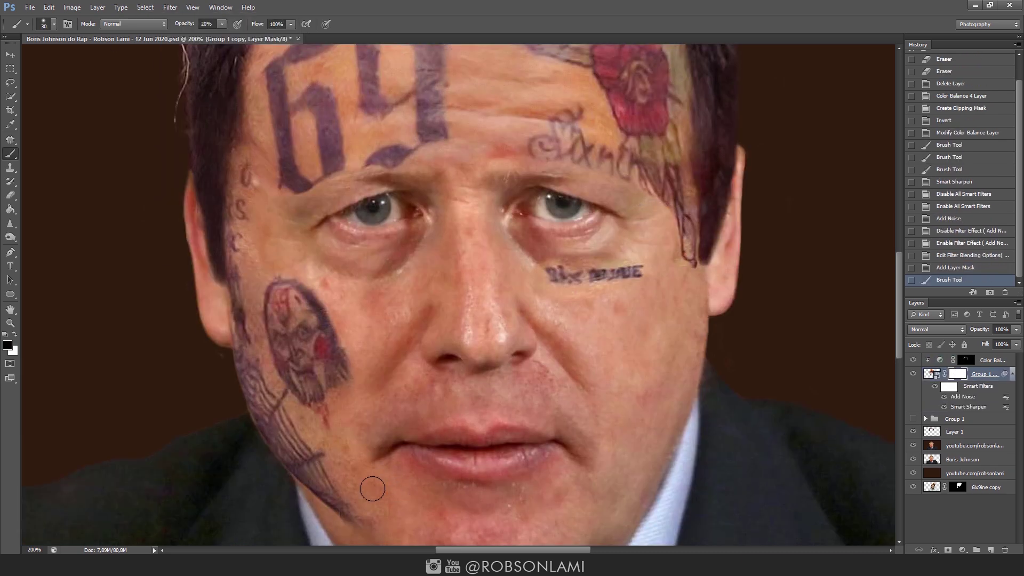
- Mask out the sharpening and grain on the jaw and left-cheek tattoo areas
left_click_drag(372, 488, 341, 464)
left_click_drag(251, 266, 261, 250)
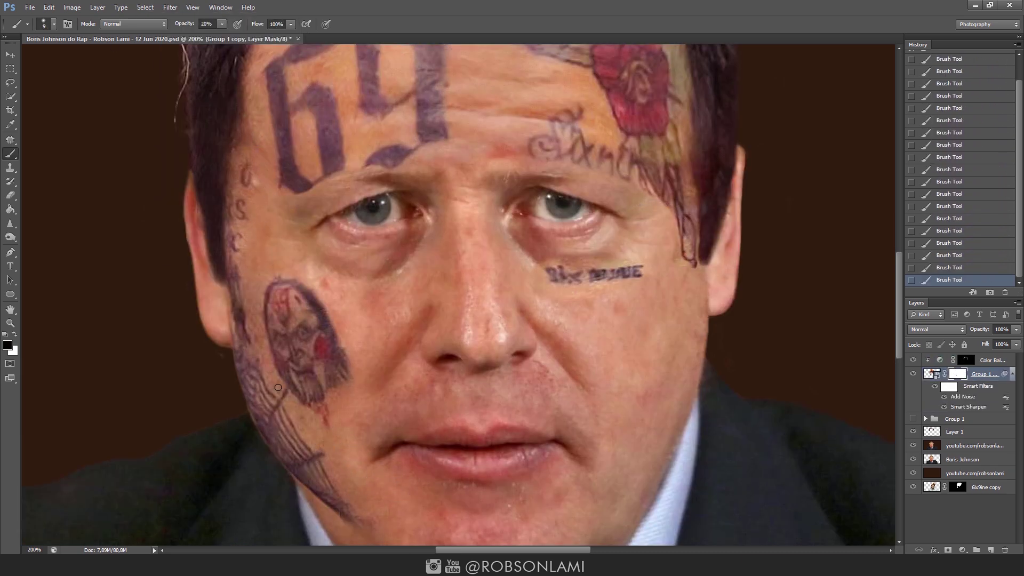